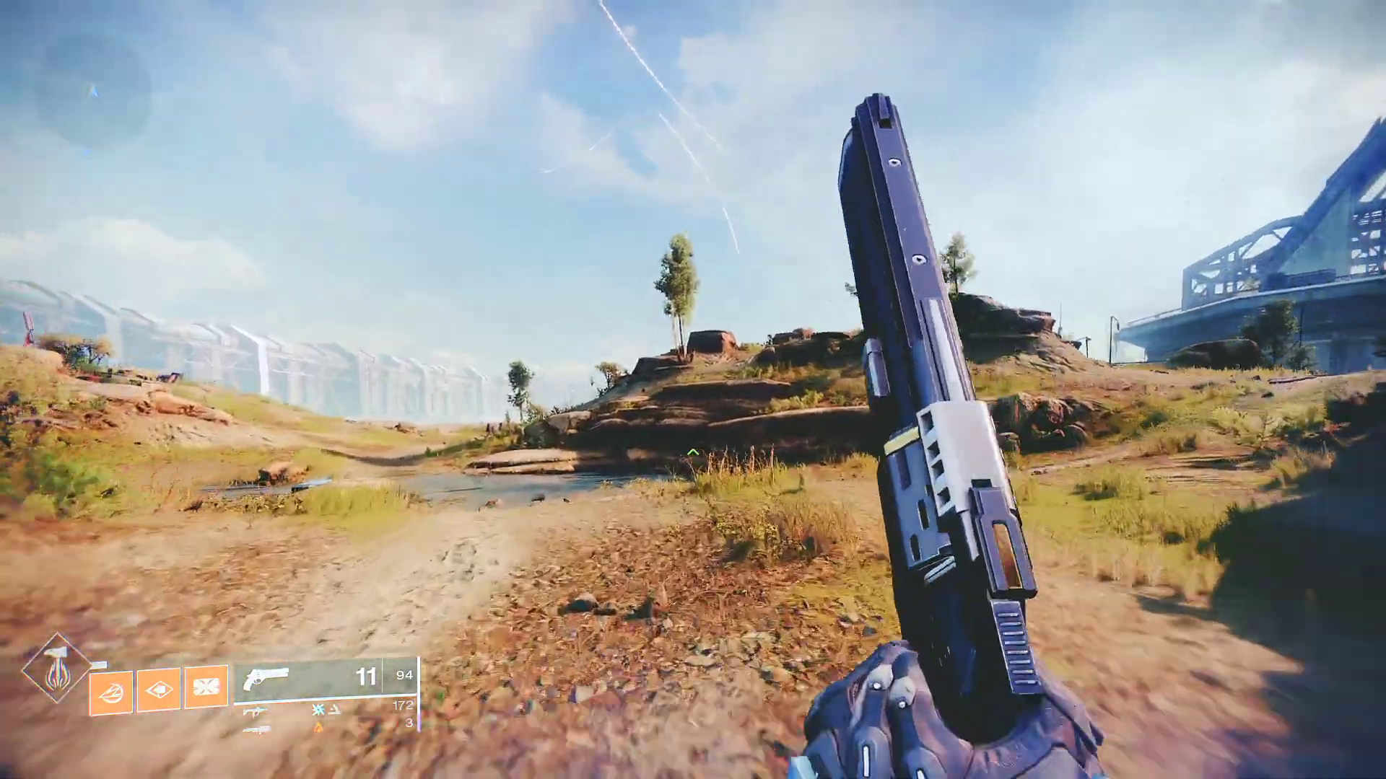
- Walk the character along the dirt path past the rock and unleash the solar super ability
key("w")
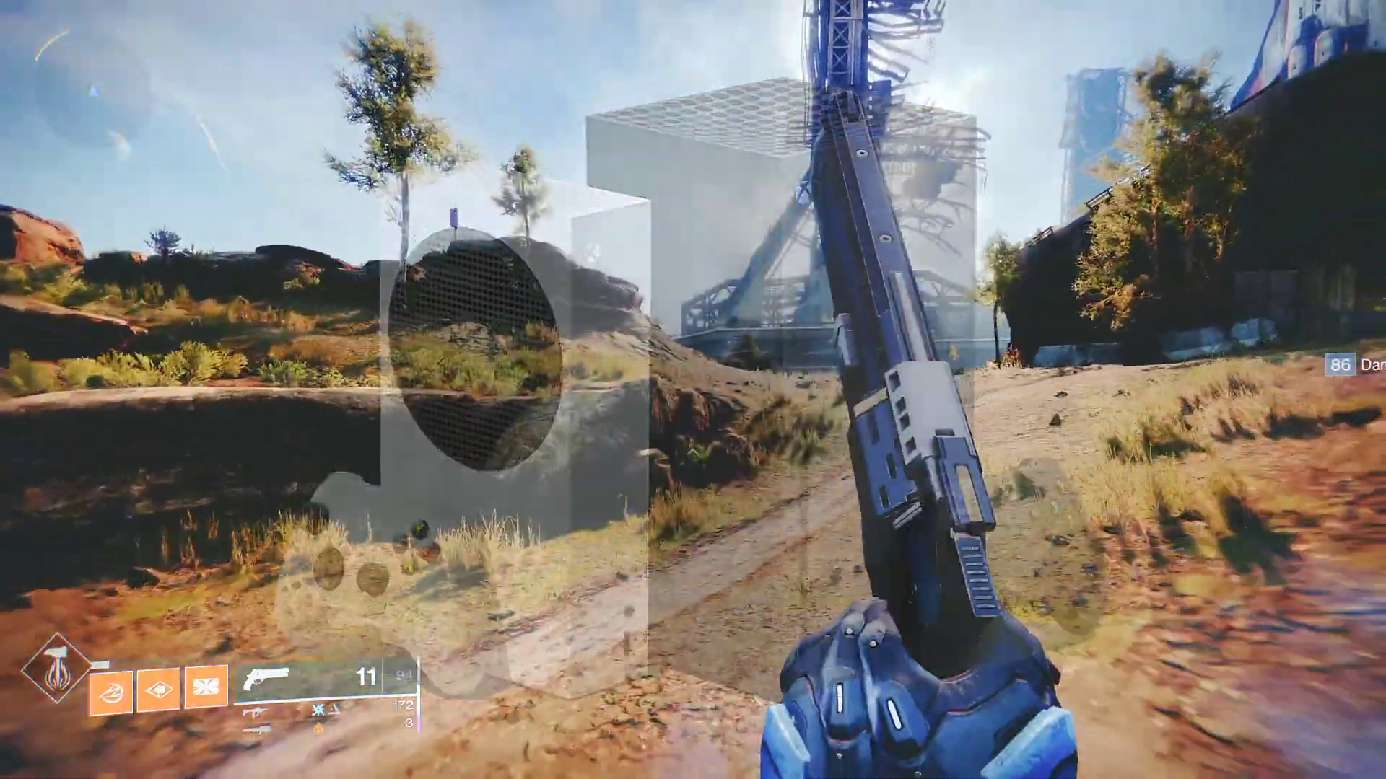
key("w")
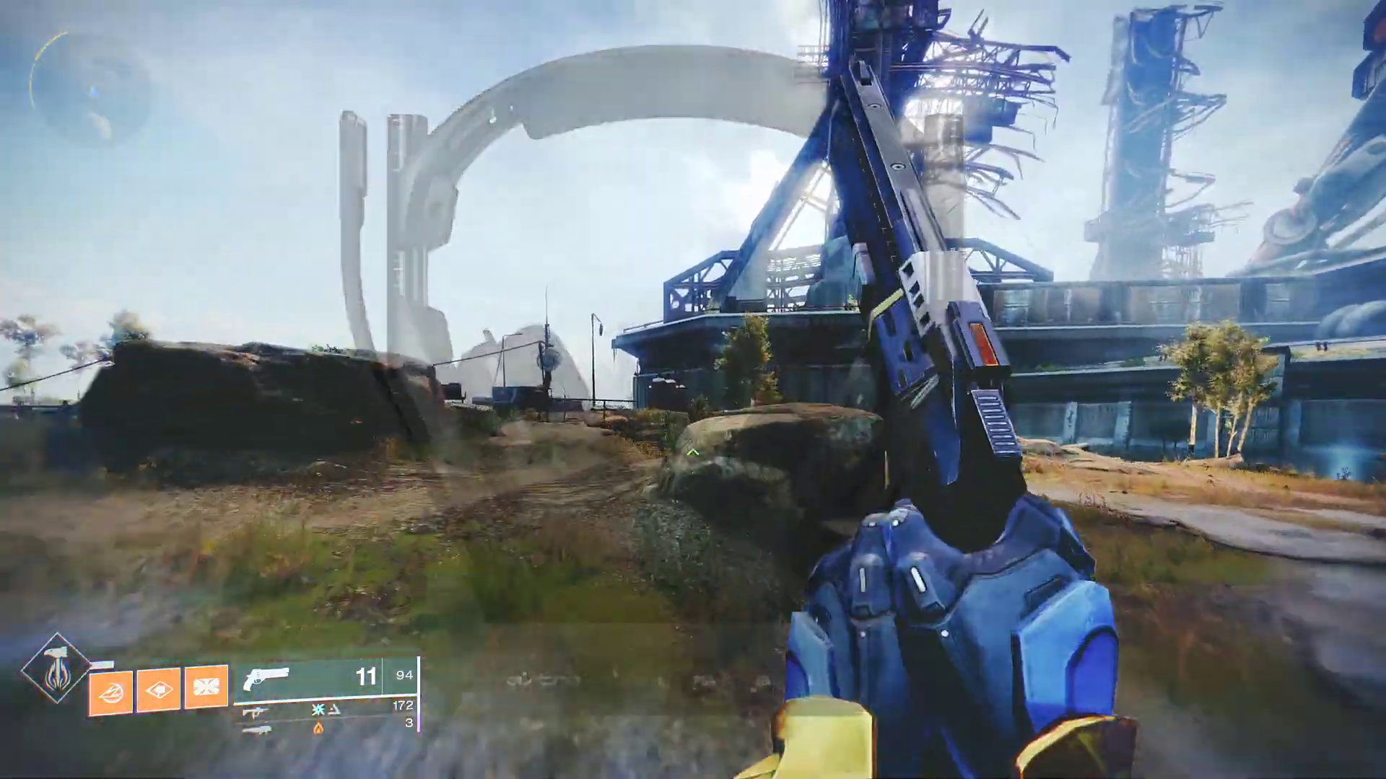
key("w")
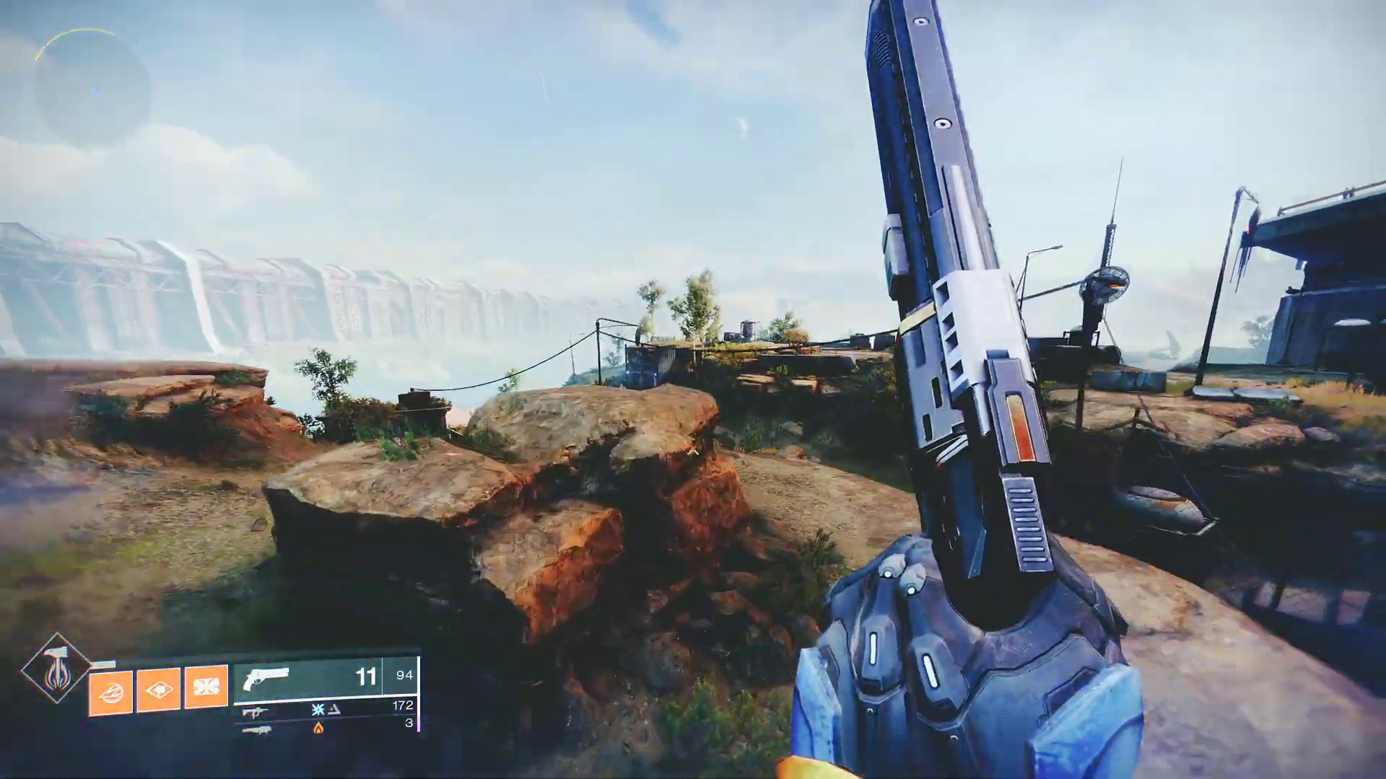
key("w")
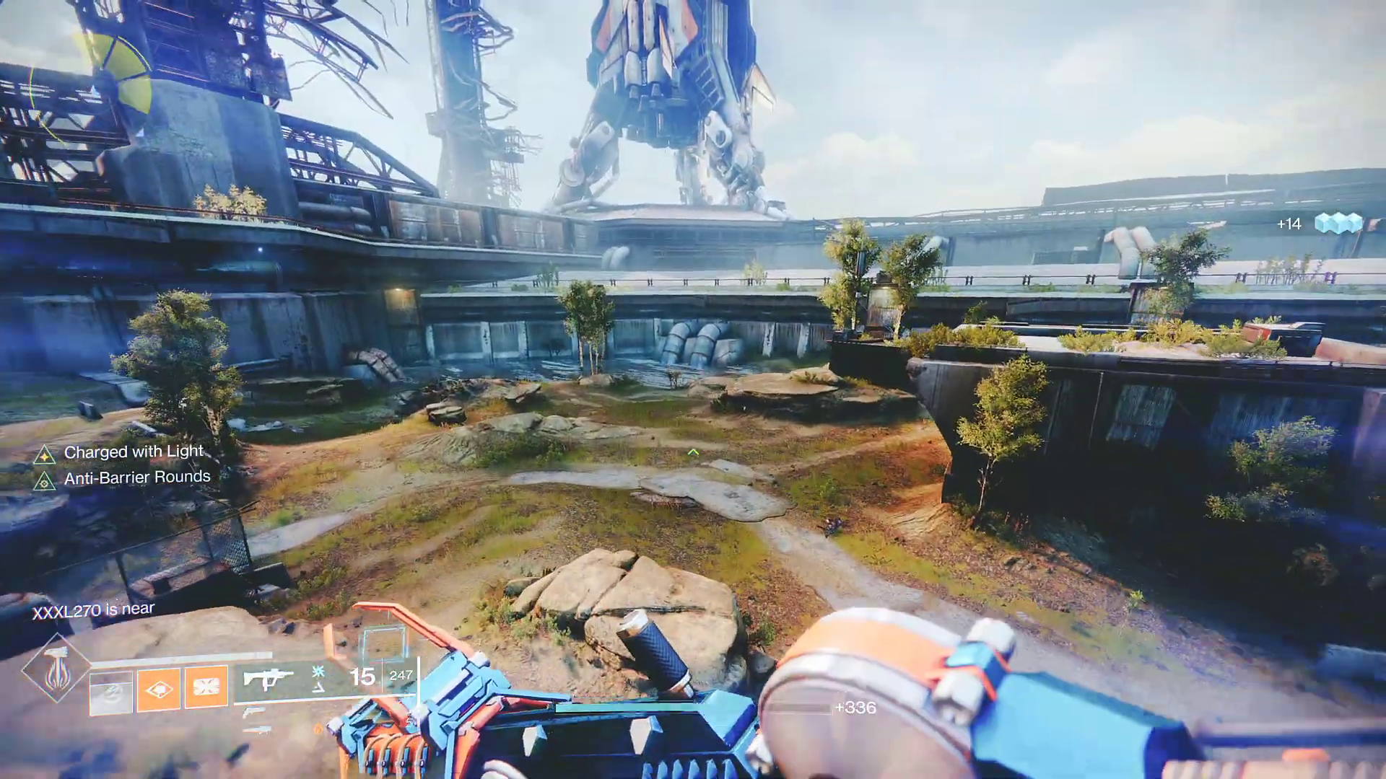
key("v")
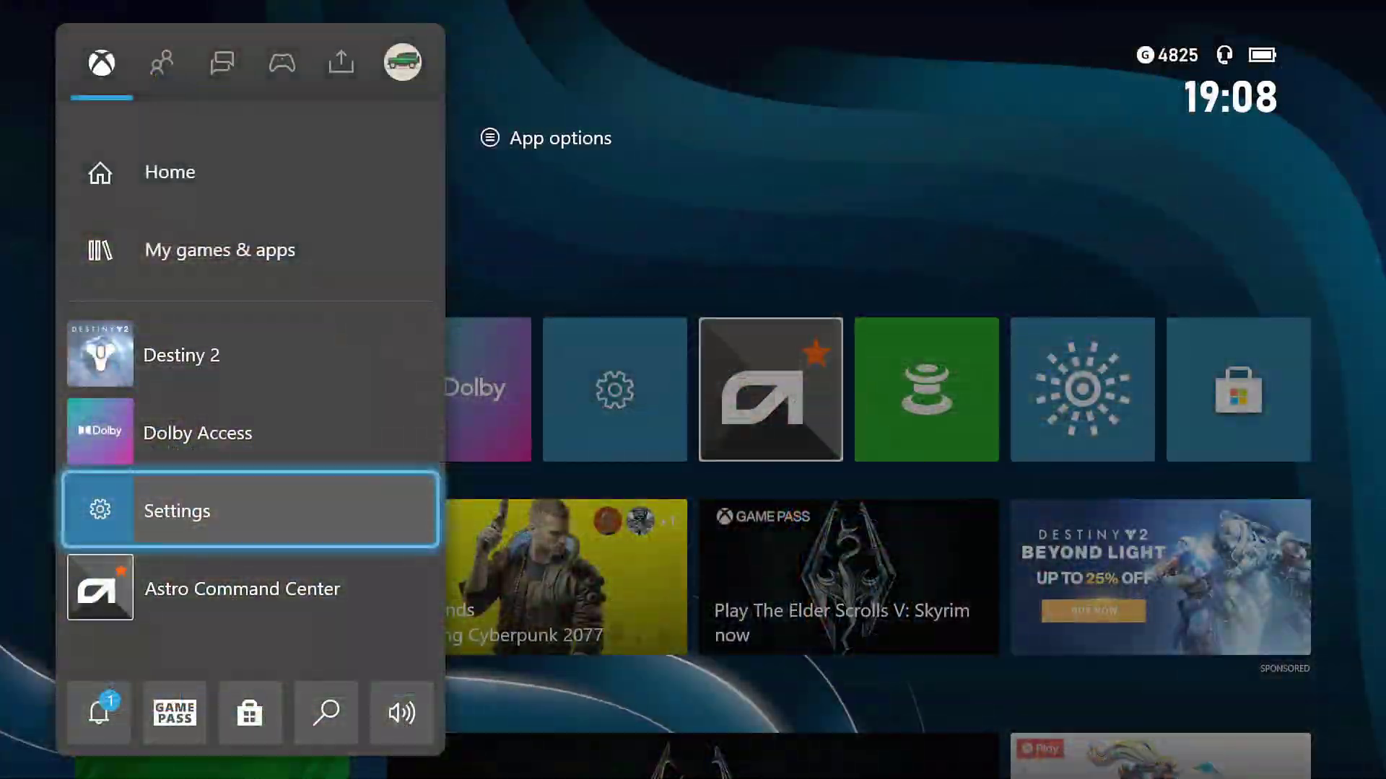
- Go to Settings > General > Volume & audio output
key("Escape")
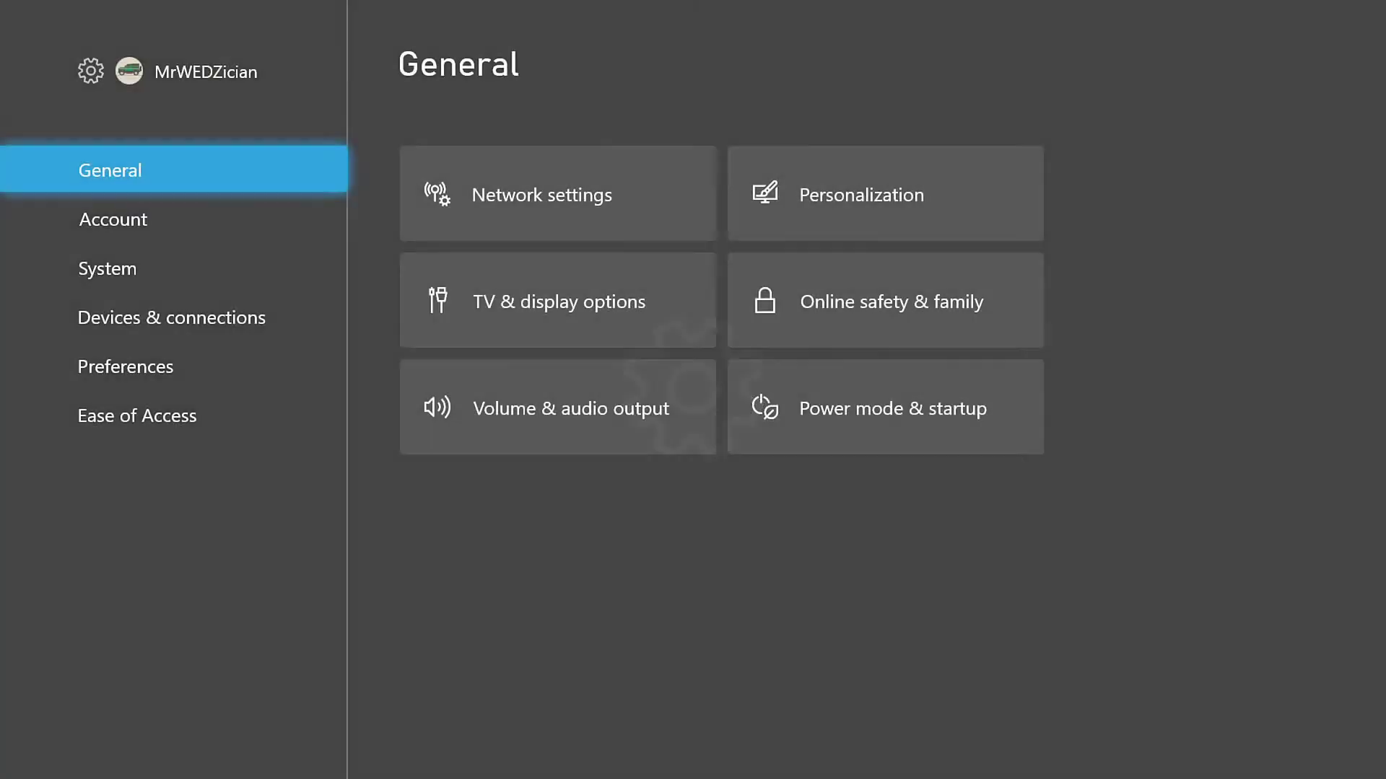
left_click(557, 193)
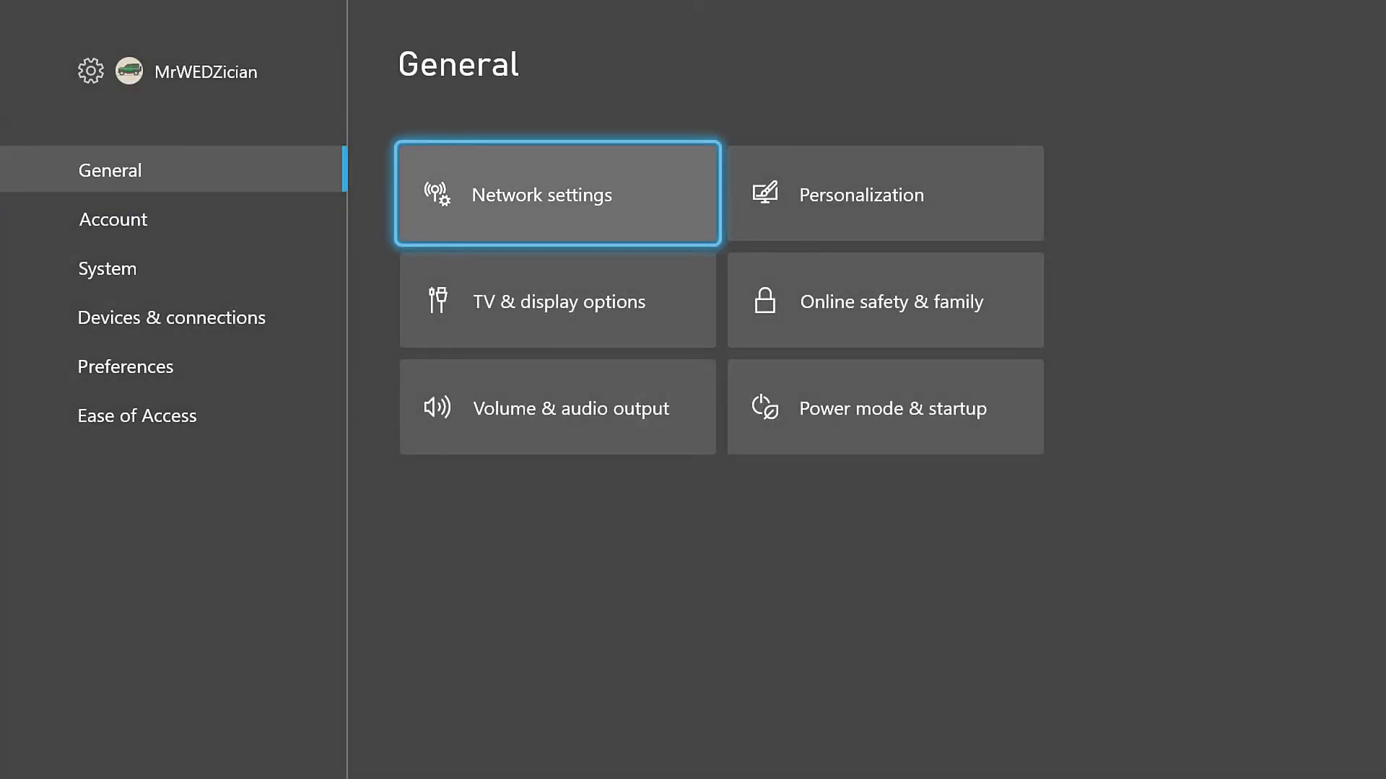
left_click(557, 300)
left_click(557, 407)
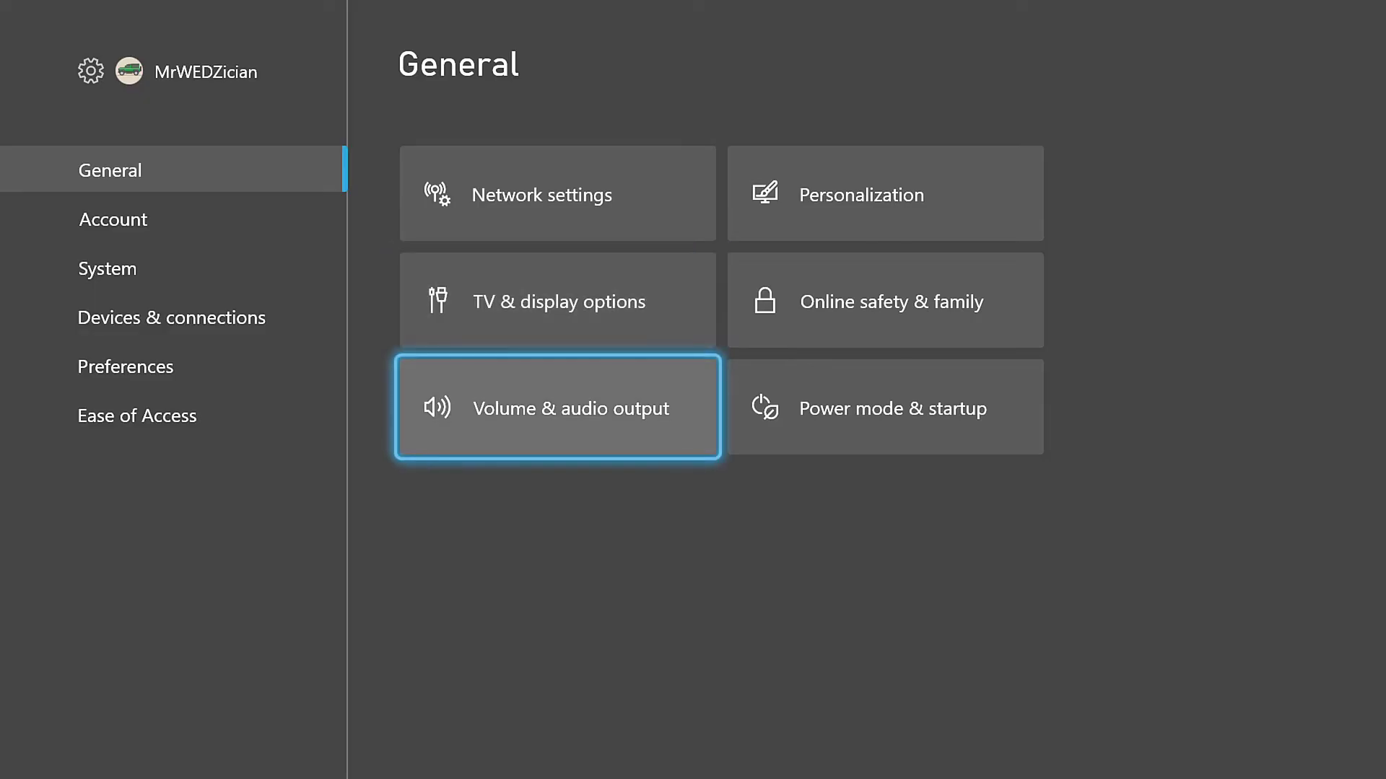
key("Return")
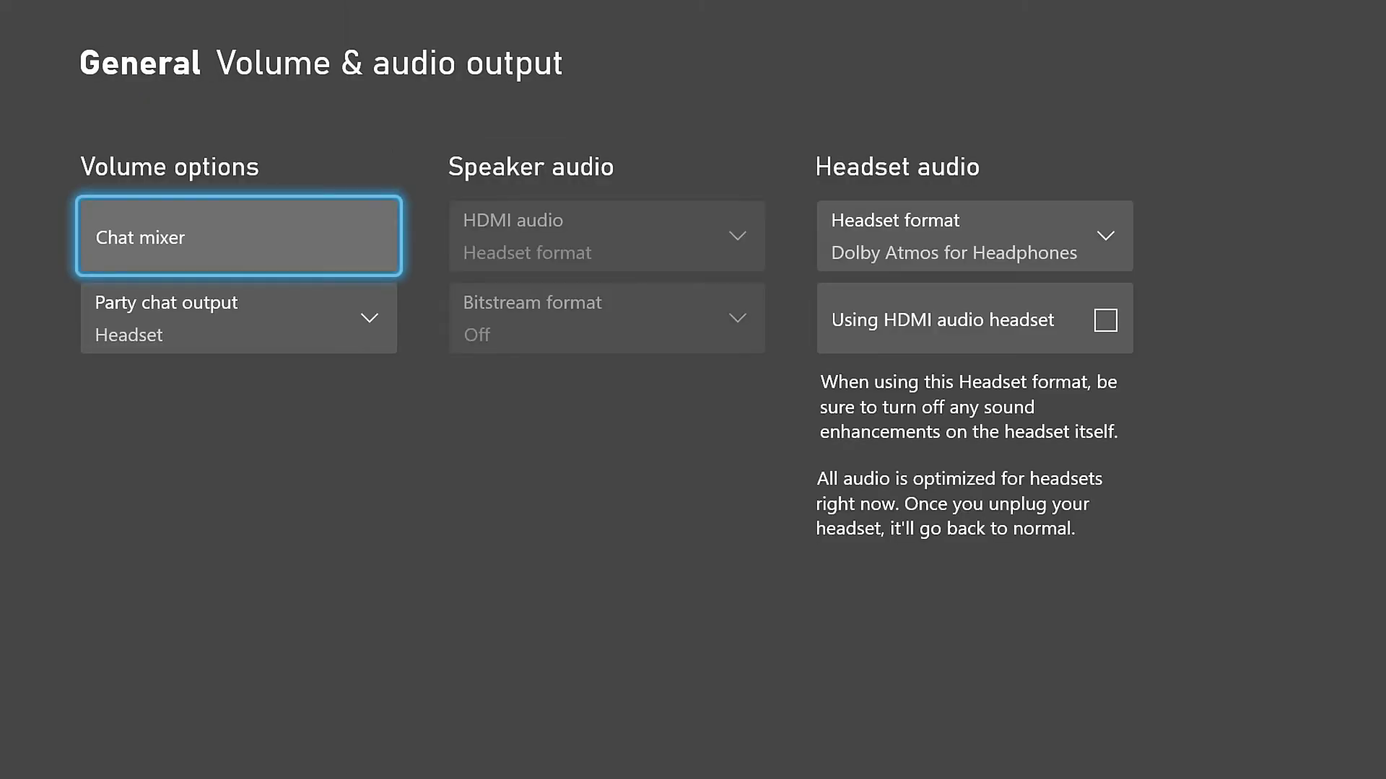
- Keep party chat output on Headset and confirm headset format is Dolby Atmos for Headphones
left_click(239, 318)
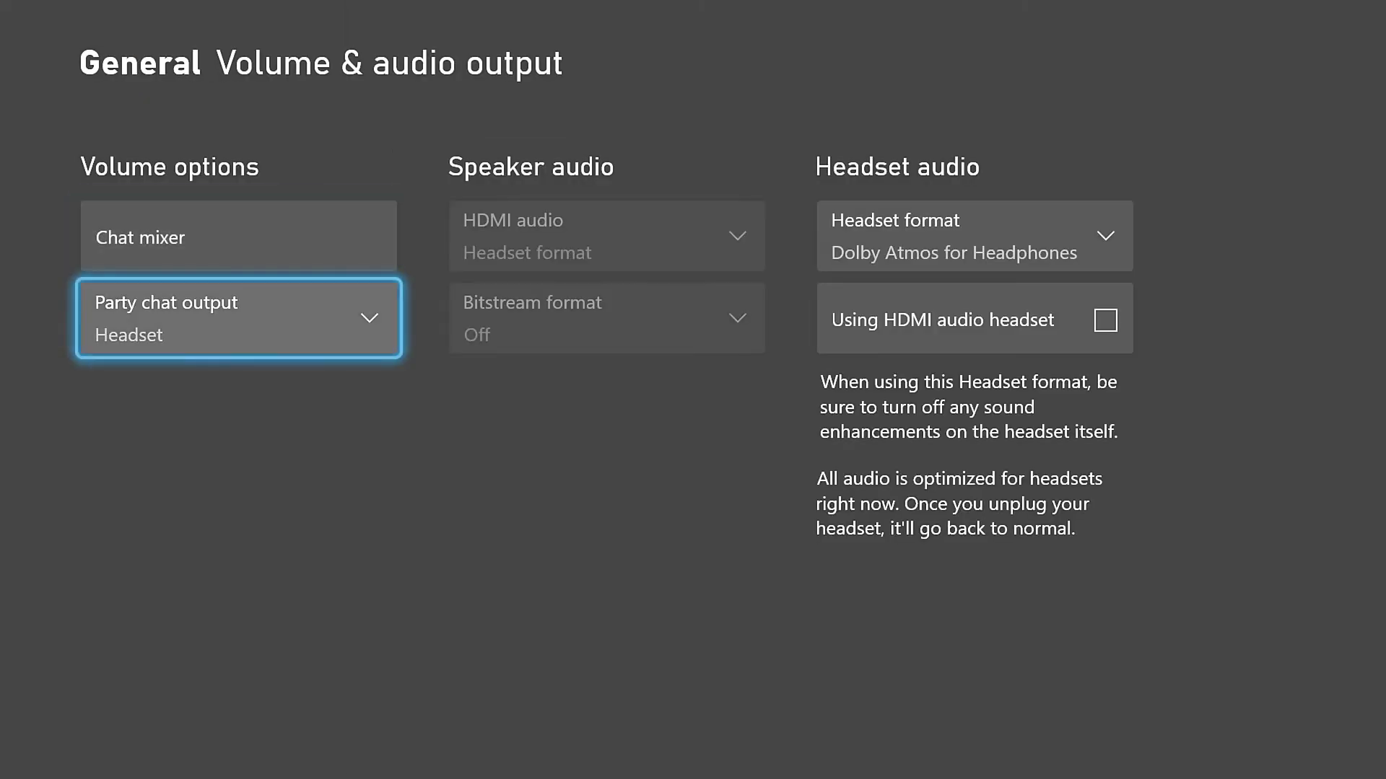
key("Return")
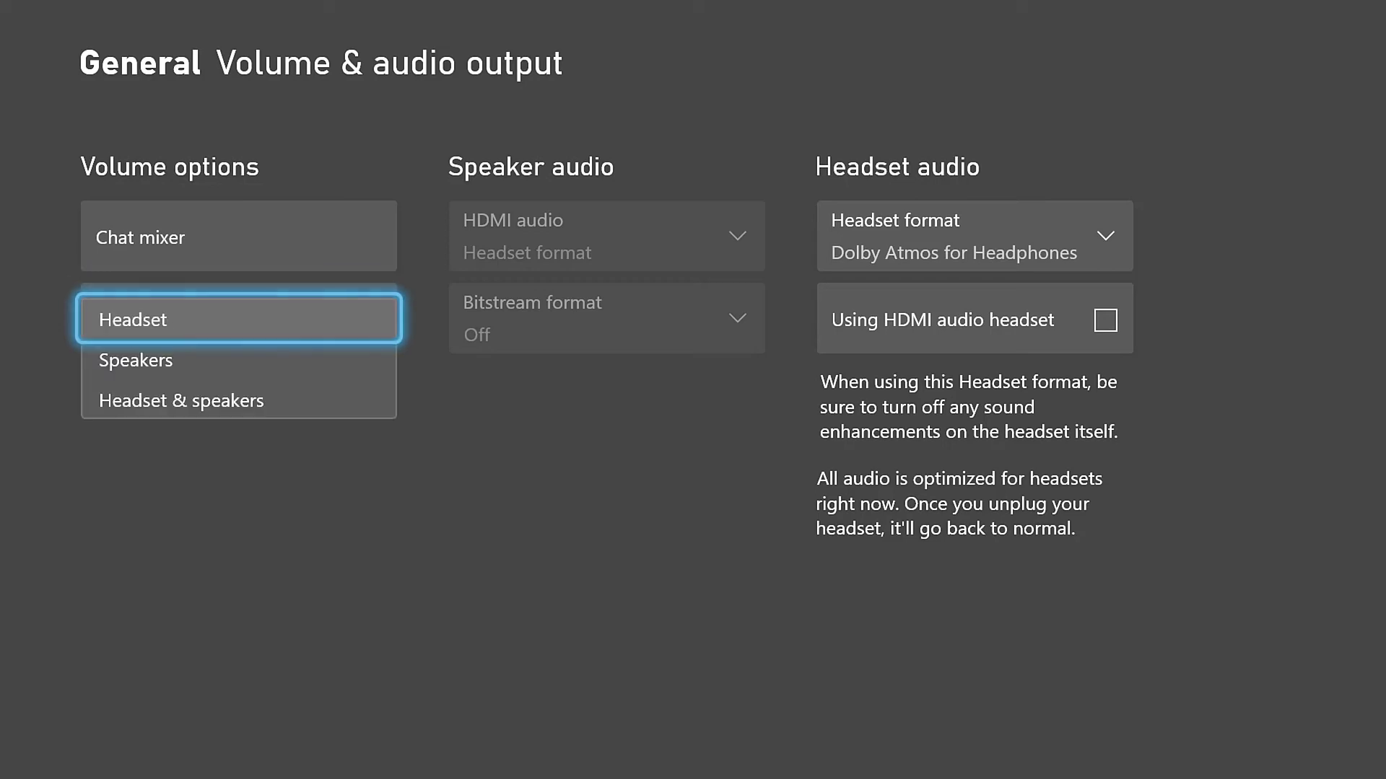
key("Return")
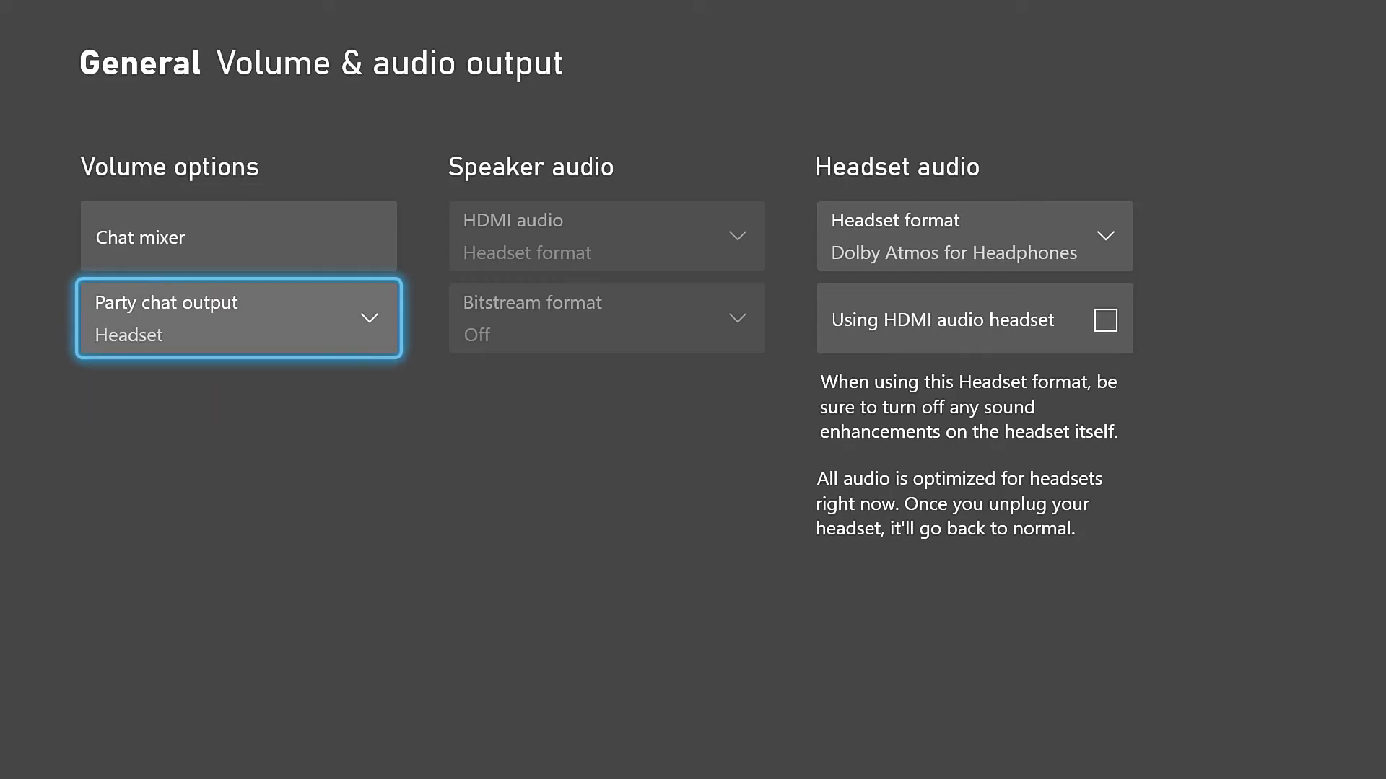
left_click(975, 319)
key("Up")
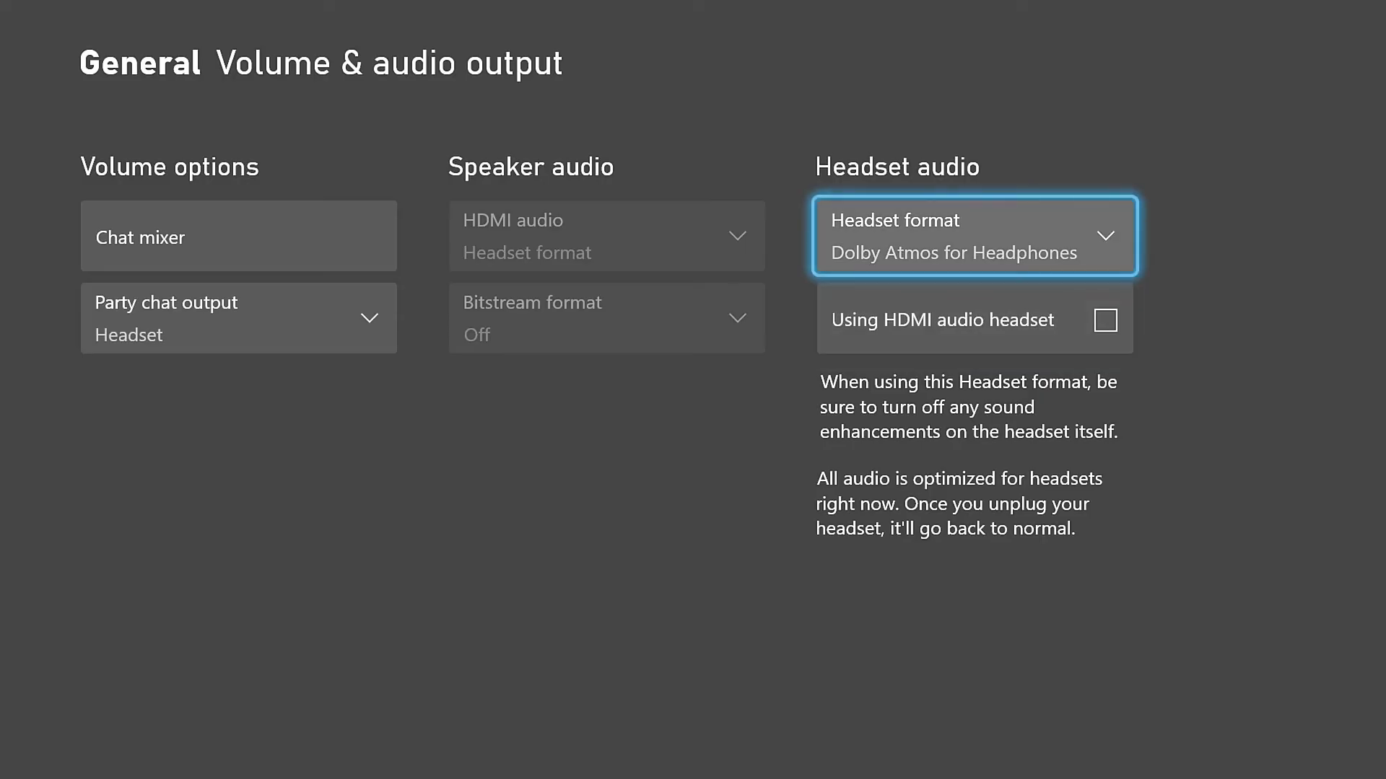
key("Return")
key("Return")
- Back out of Settings and bring up the Microsoft Store search page from the guide
key("Escape")
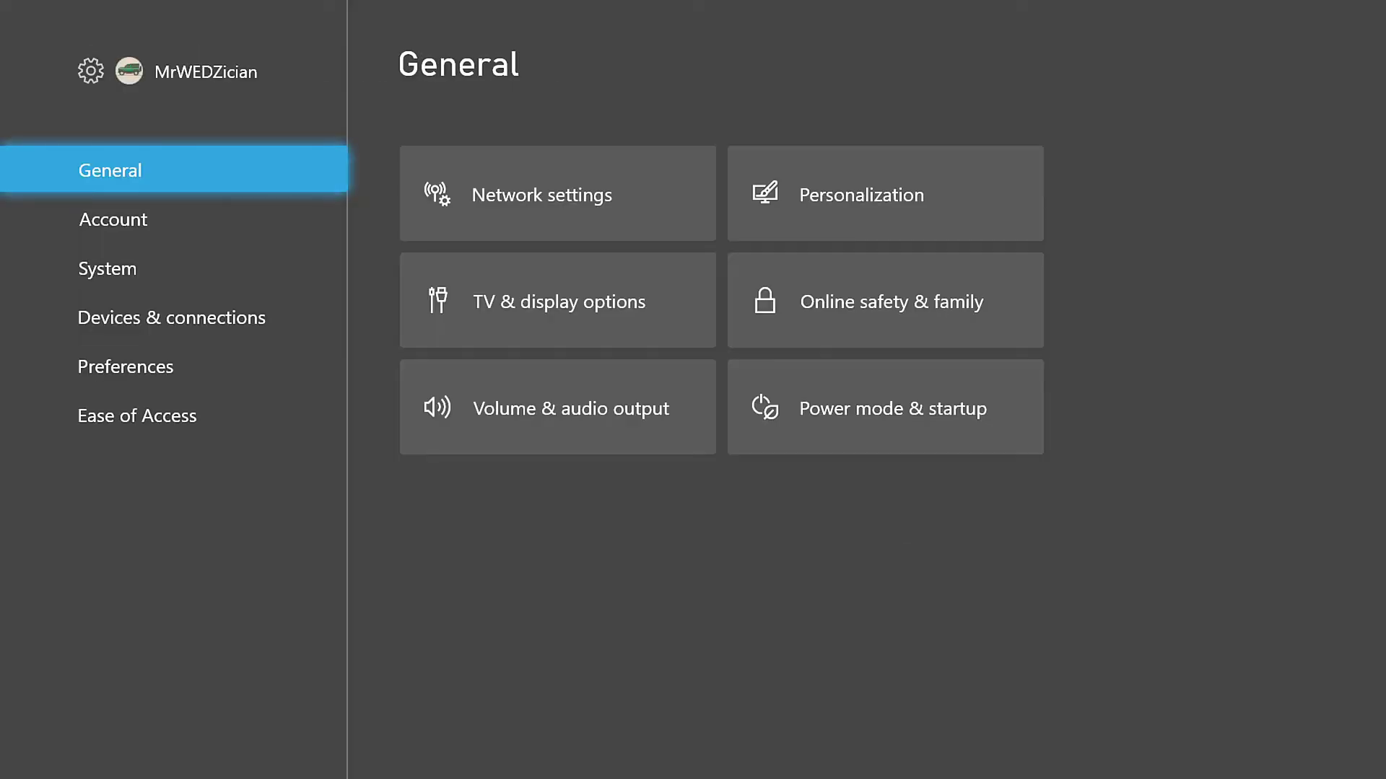
key("Escape")
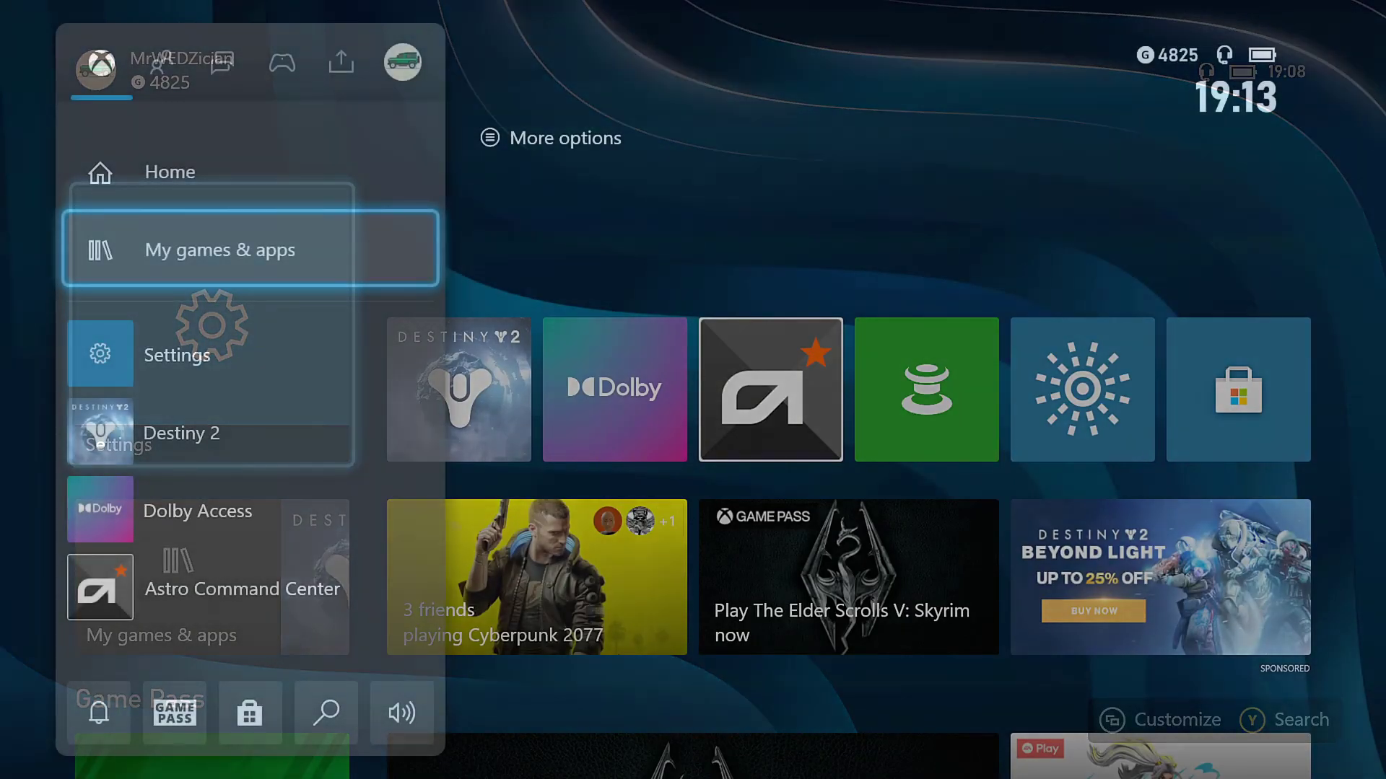
key("Down")
key("Down")
key("Down")
key("Down")
key("Down")
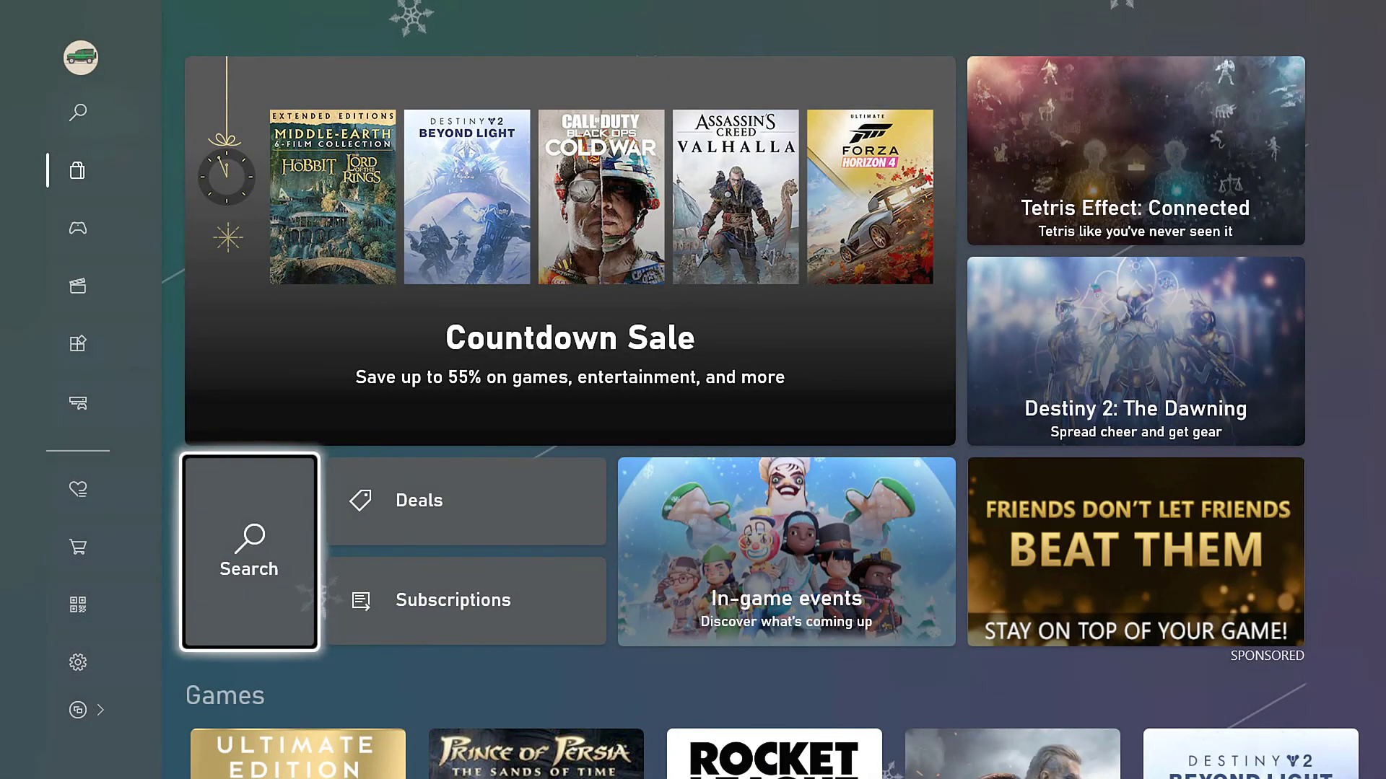
key("Return")
- Search the Store for 'dolb' and pick the Dolby app from the suggestions
key("Left")
key("Left")
key("Left")
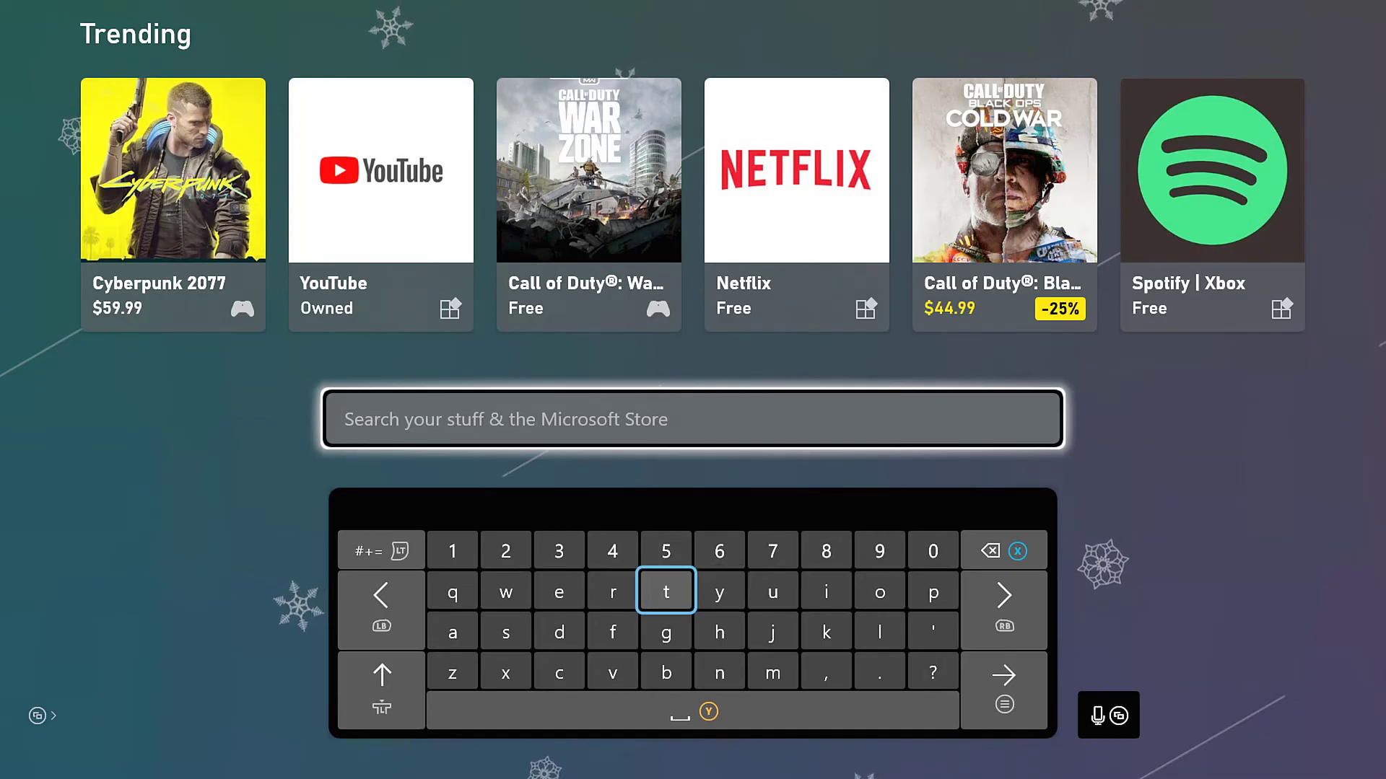
key("Down")
type("d")
key("Right")
key("Right")
key("Right")
key("Right")
key("Right")
key("Right")
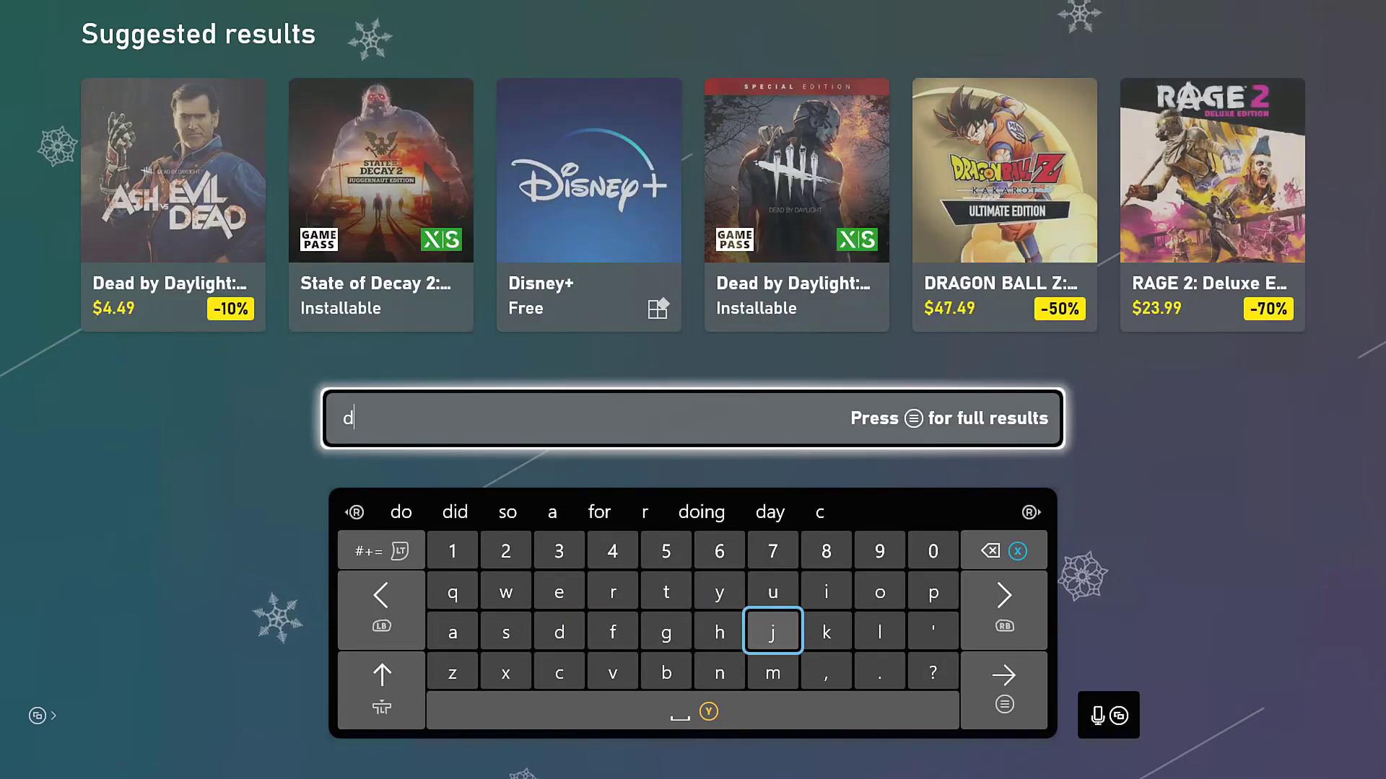
key("Up")
type("o")
key("Down")
key("Left")
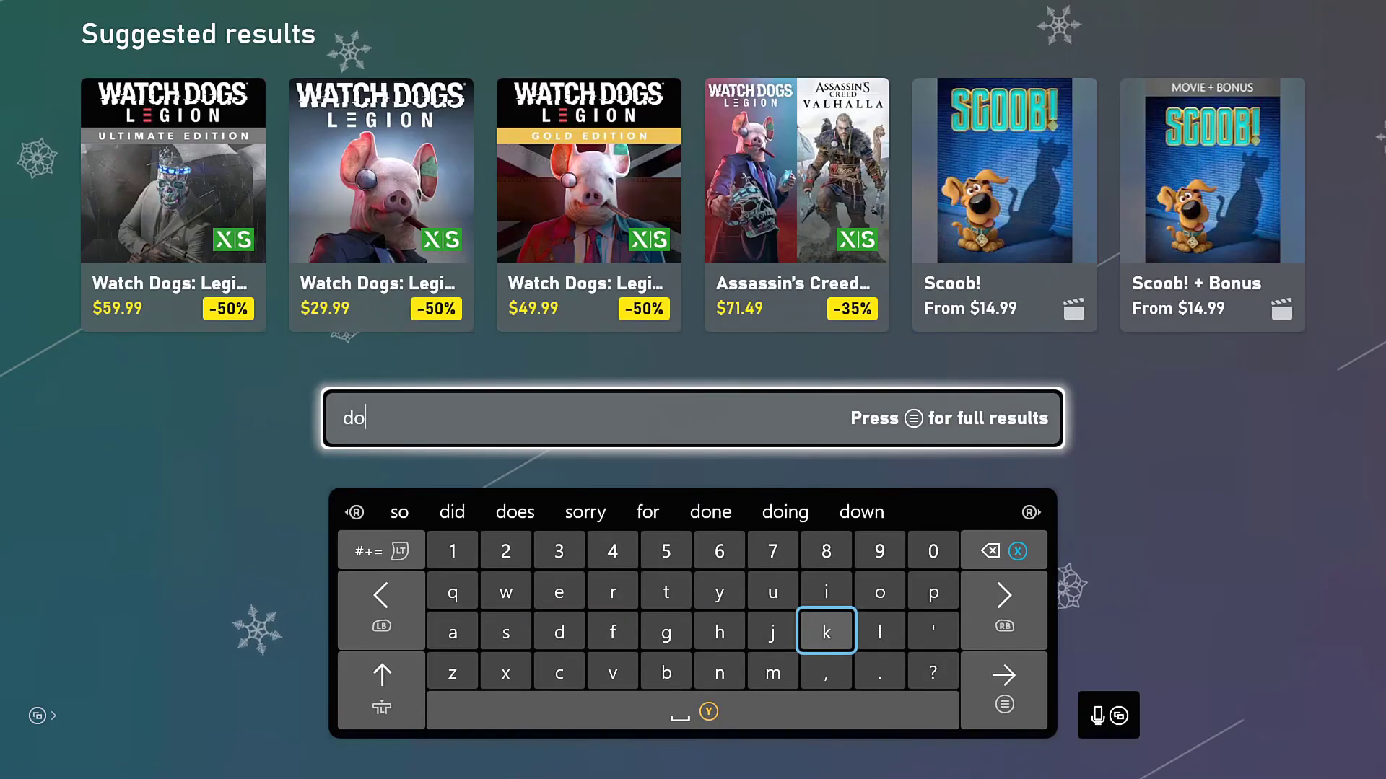
key("Right")
type("l")
key("Left")
key("Left")
key("Left")
key("Left")
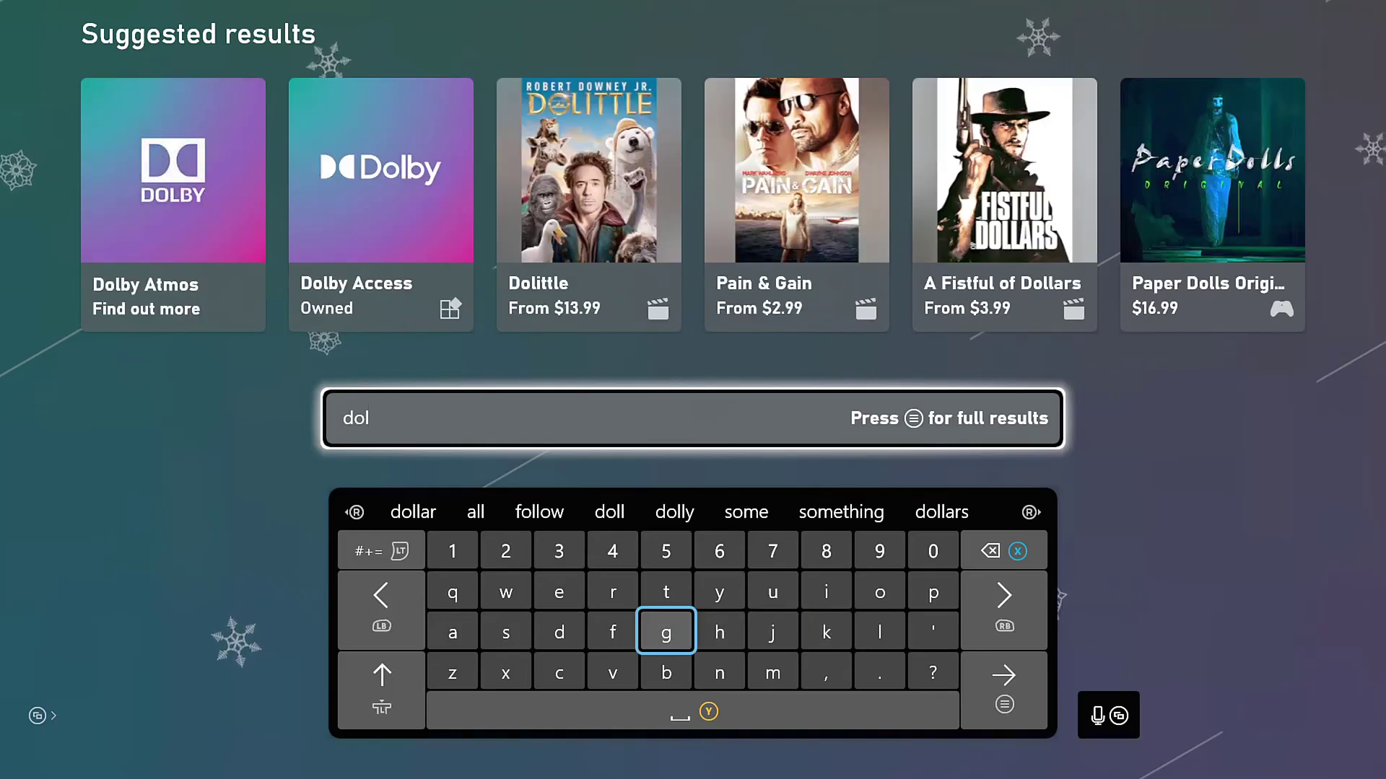
key("Down")
type("b")
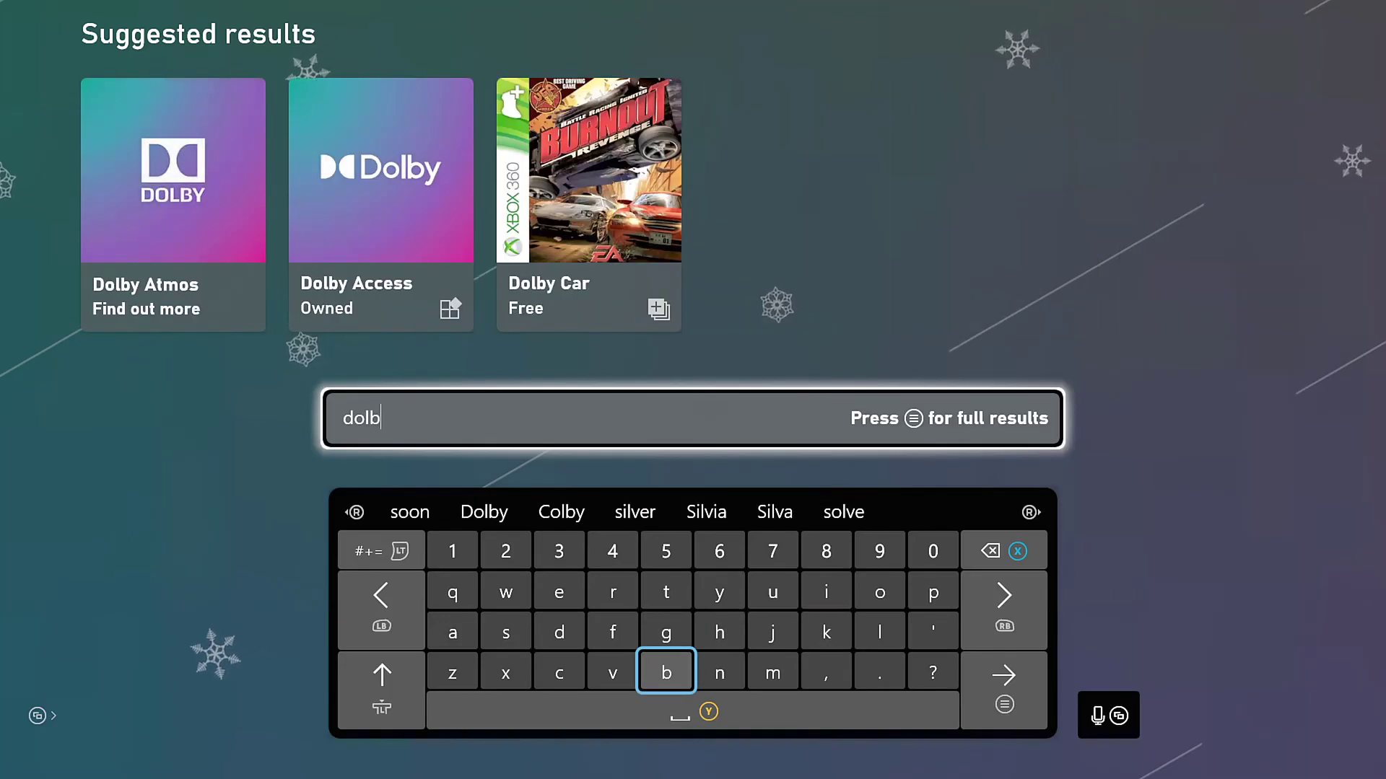
key("Up")
key("Up")
key("Up")
key("Up")
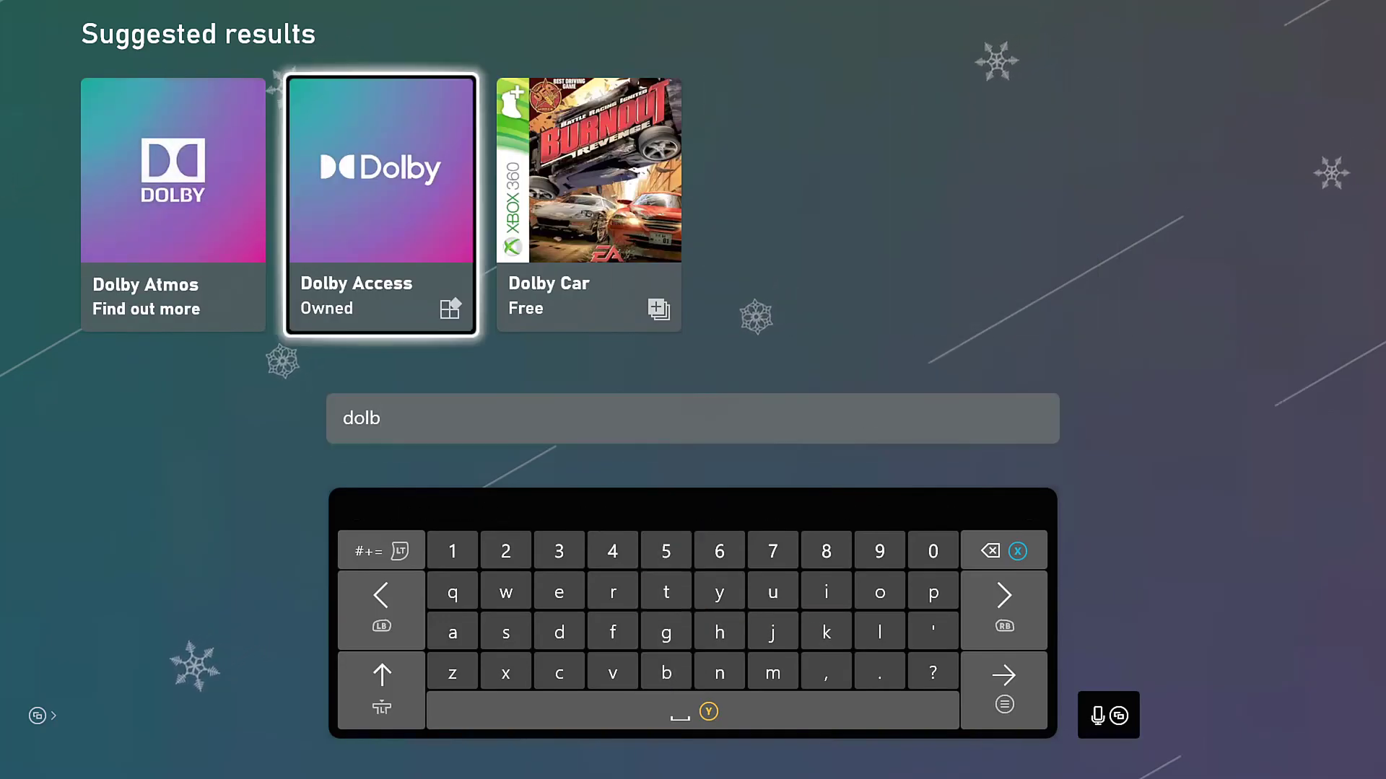
key("Left")
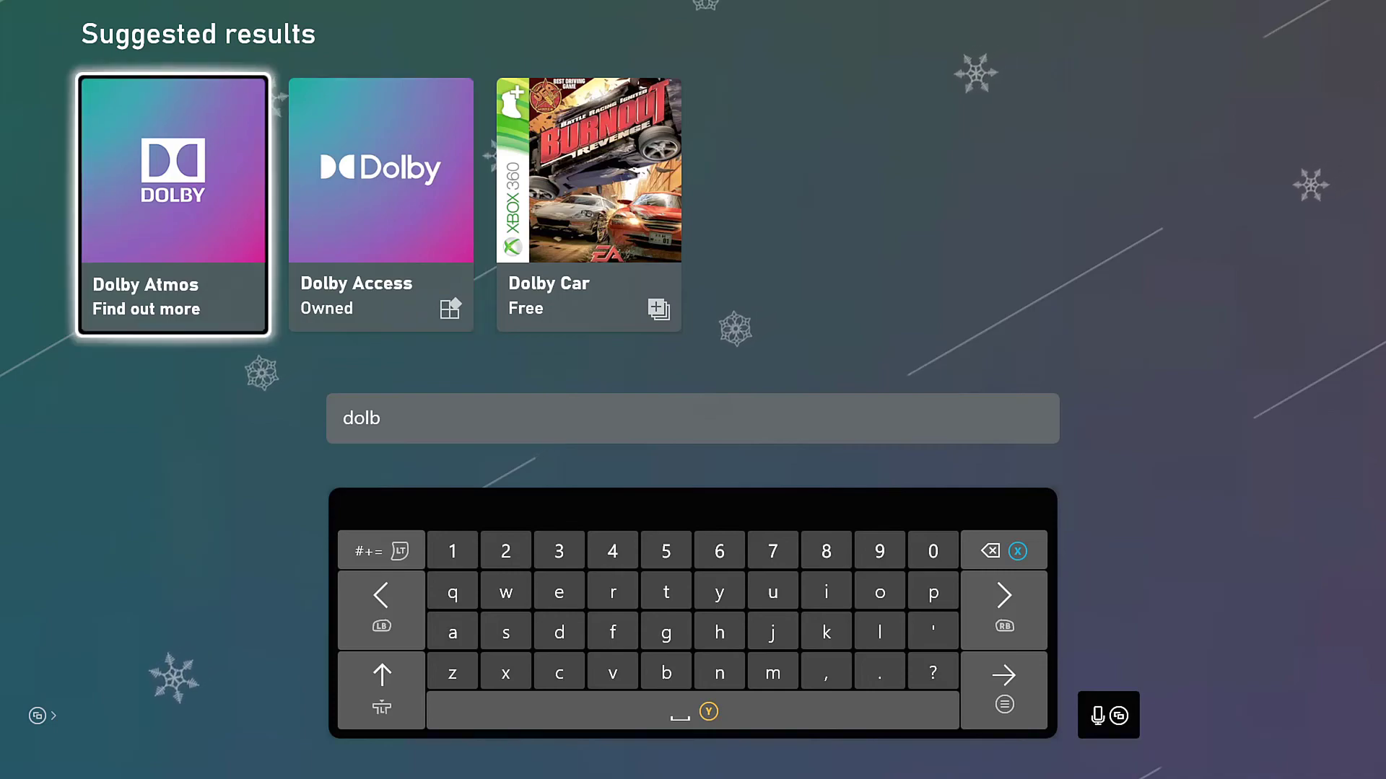
- Launch Dolby Access and turn on Performance Mode in the sound profile settings
key("Return")
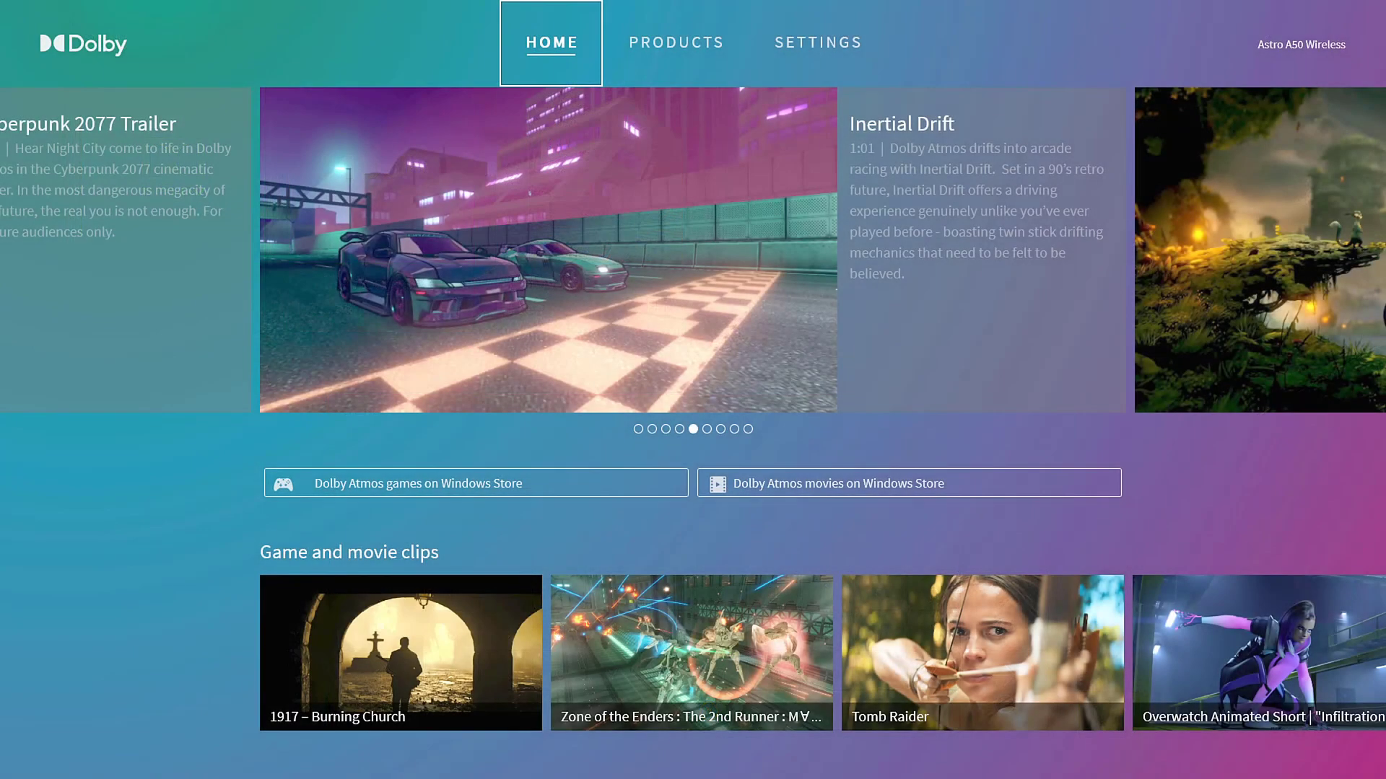
key("Right")
key("Right")
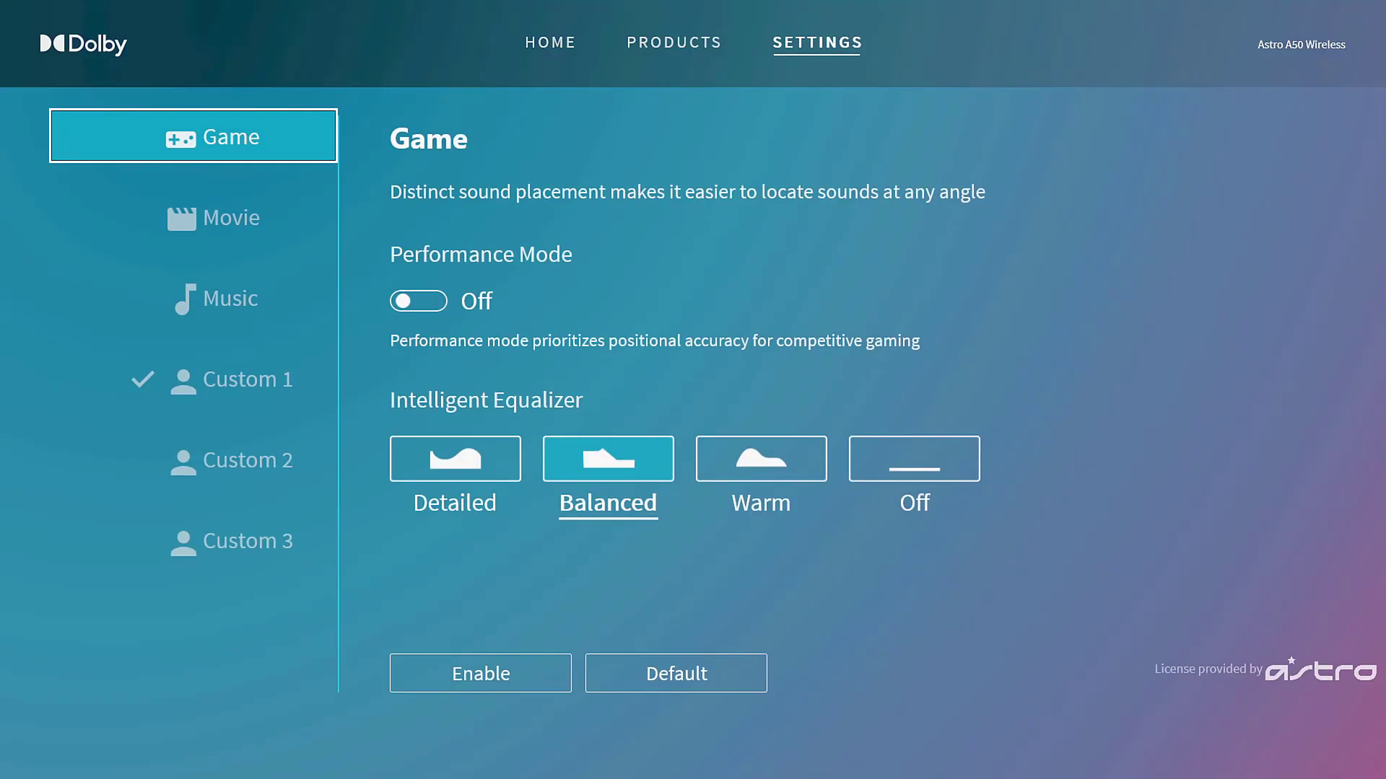
key("Right")
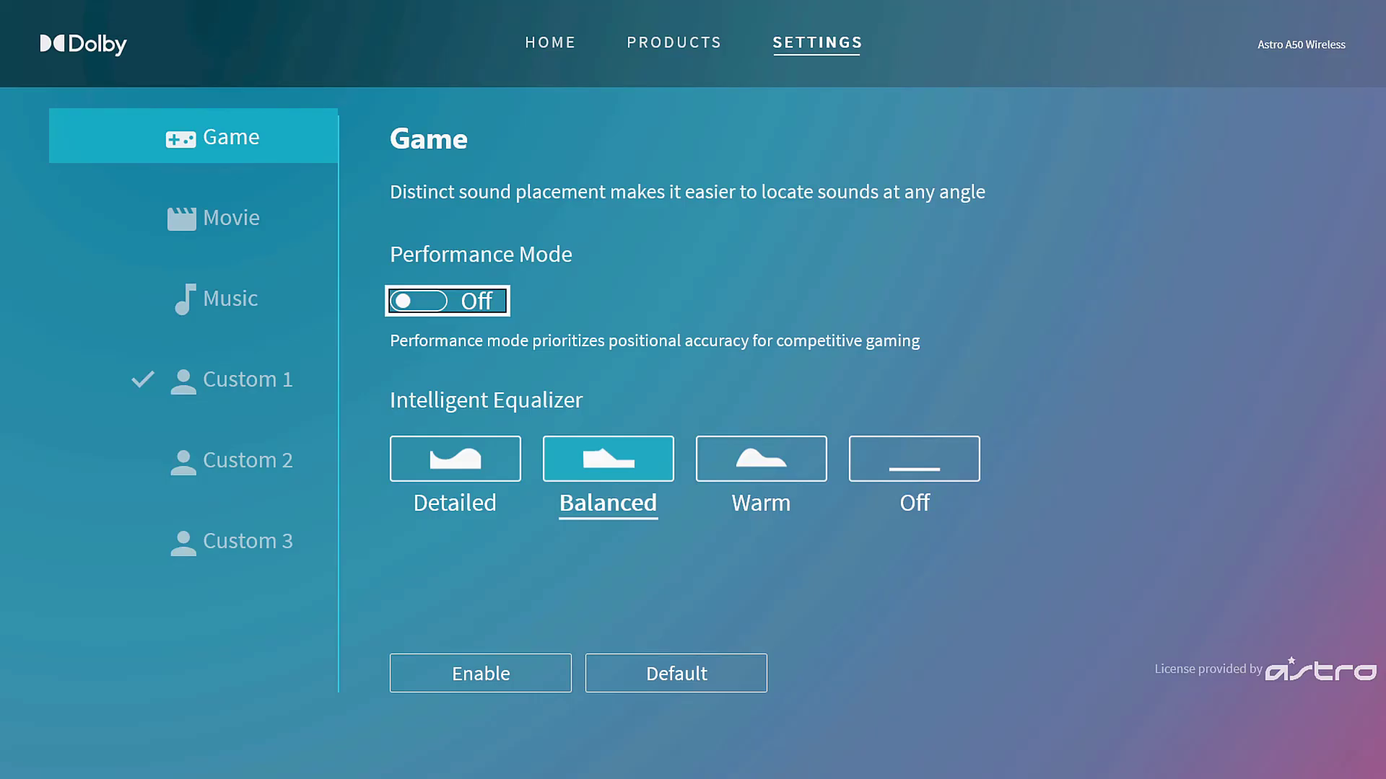
key("Return")
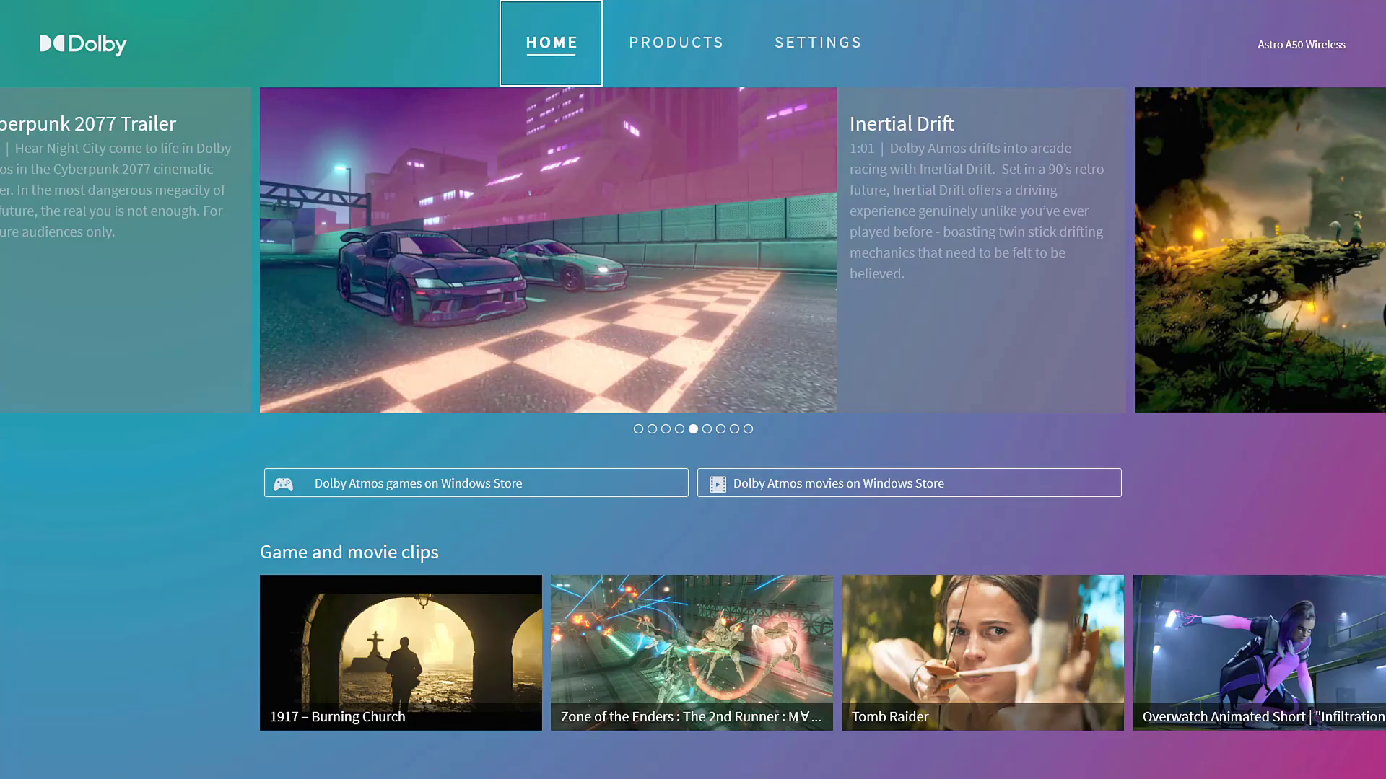
- In the Game profile, switch Performance Mode on and back off, leaving Intelligent Equalizer Off
key("Right")
key("Right")
key("Down")
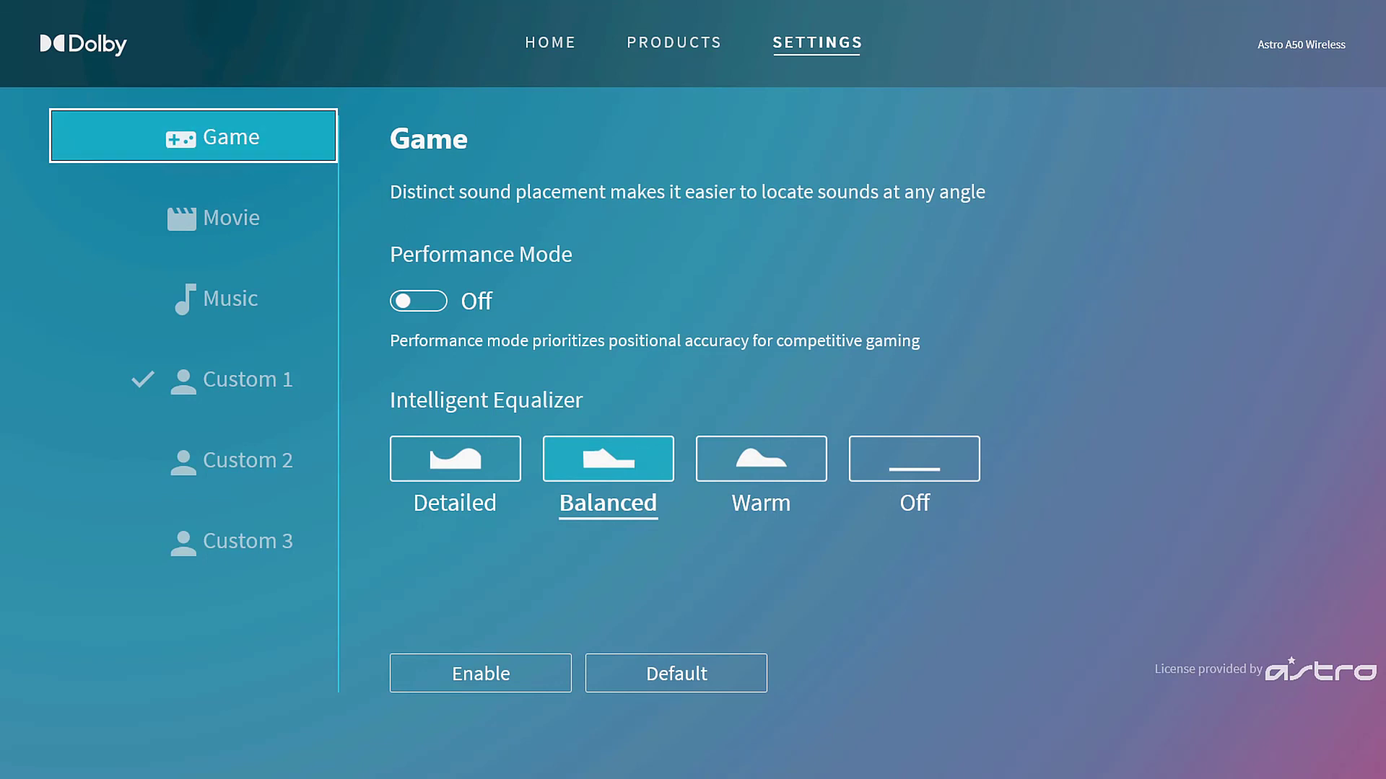
key("Right")
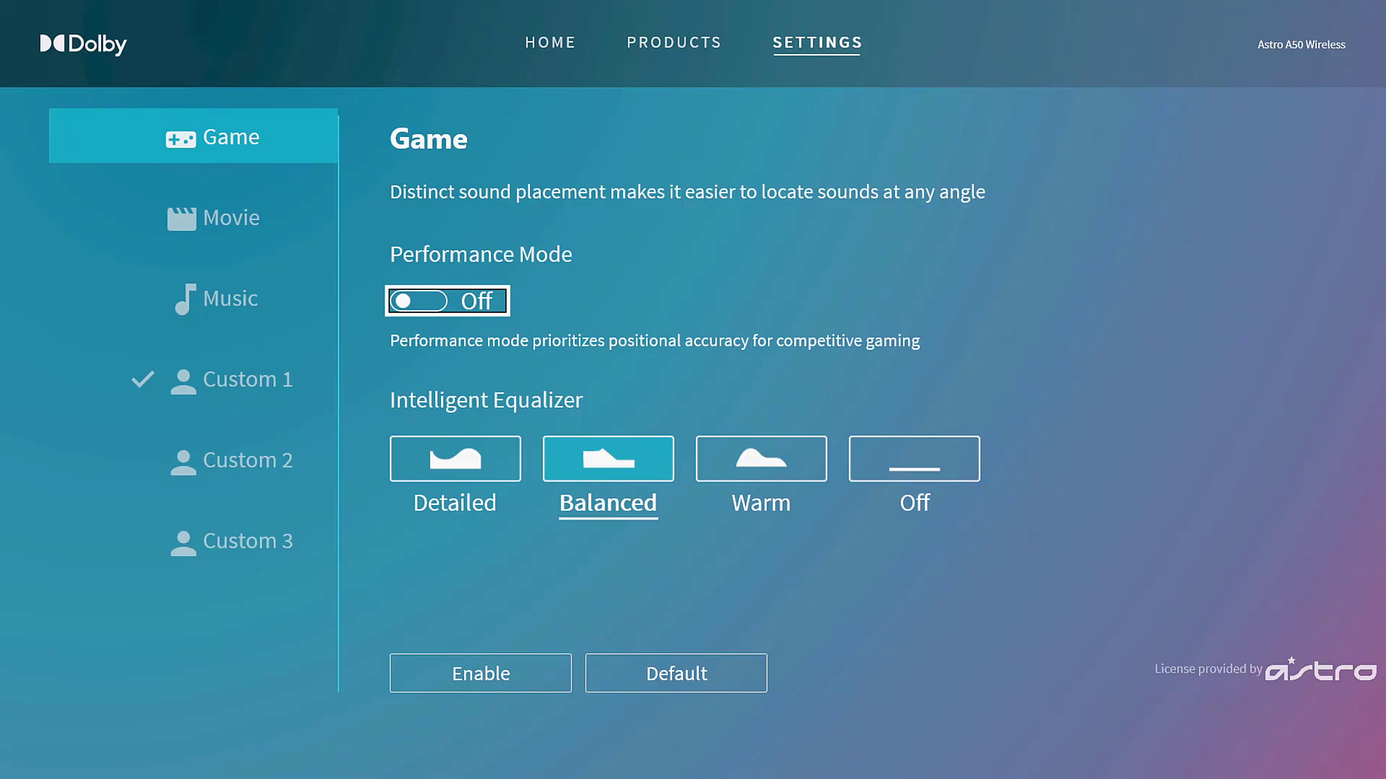
key("Return")
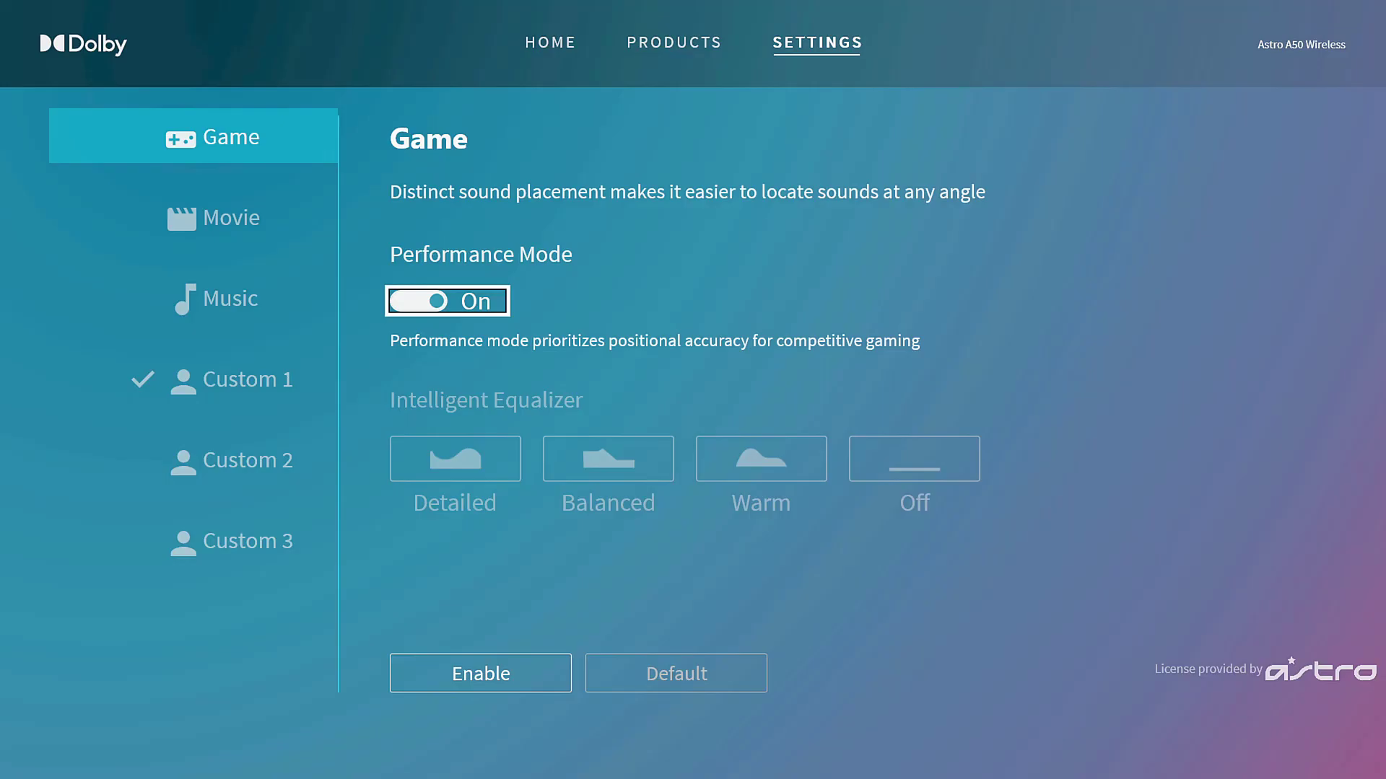
key("space")
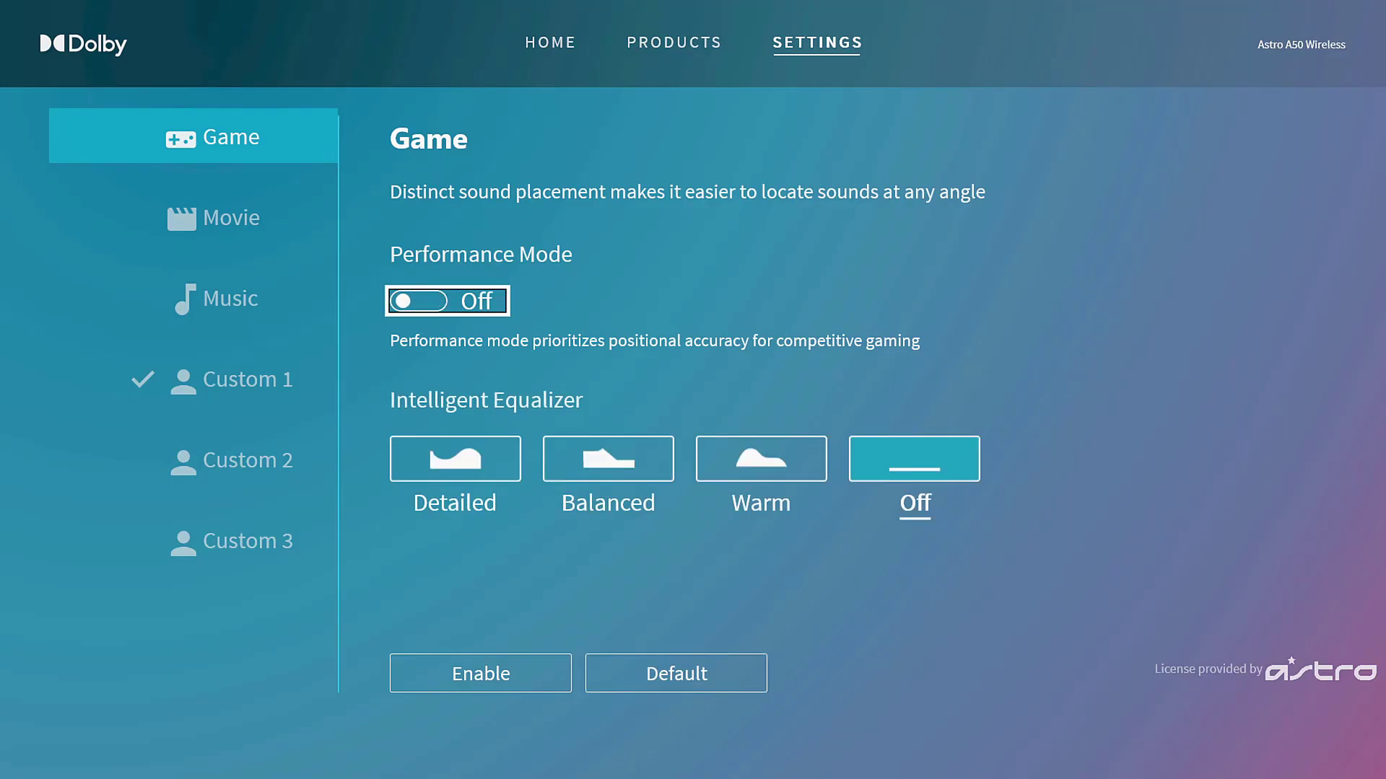
key("Down")
key("Down")
key("Up")
key("Up")
- Return to the sound profile list and show the Custom 1 equalizer
key("Left")
key("Down")
key("Down")
key("Down")
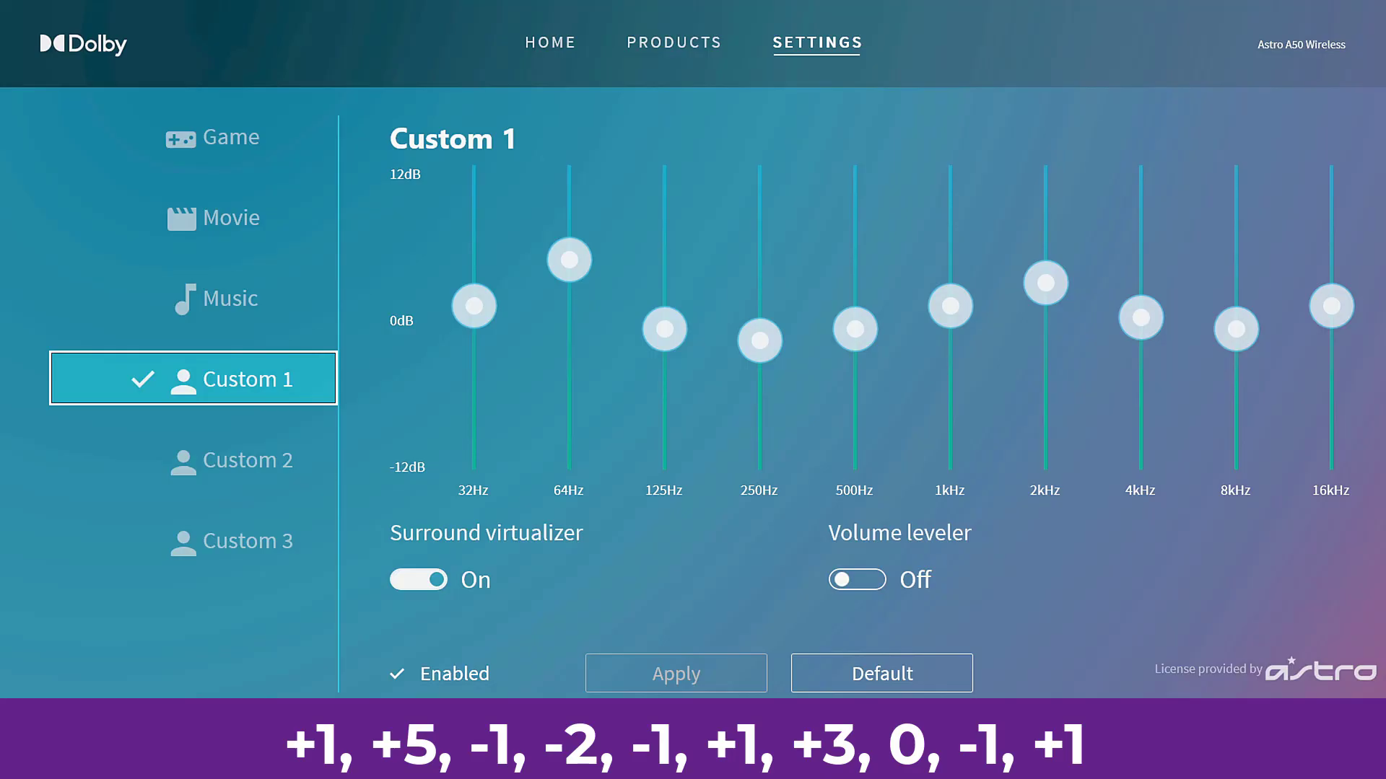
- Drop the Custom 1 32Hz band to 0 dB, raise it to +12 dB, then lower it to about +1 dB
key("Tab")
key("Tab")
key("Up")
key("Left")
key("Left")
key("Left")
key("Left")
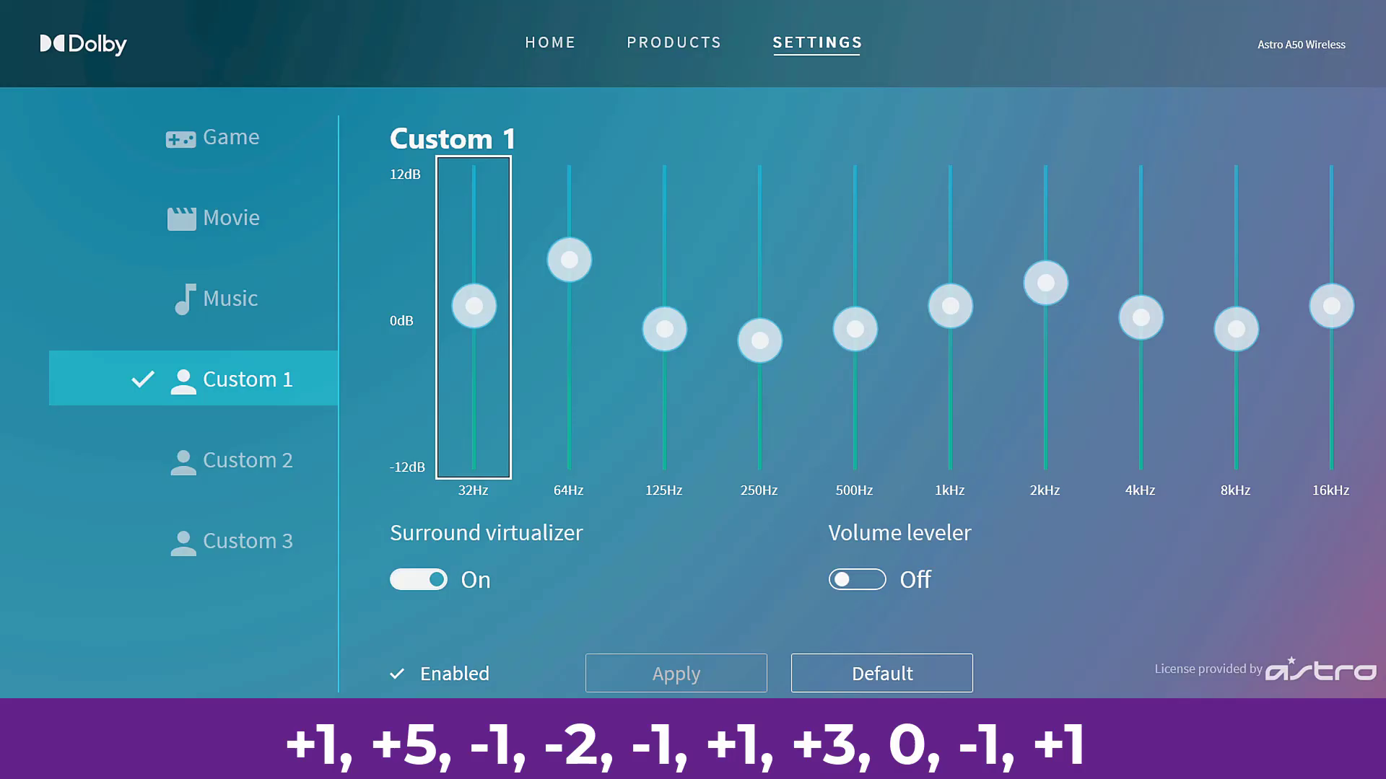
key("Down")
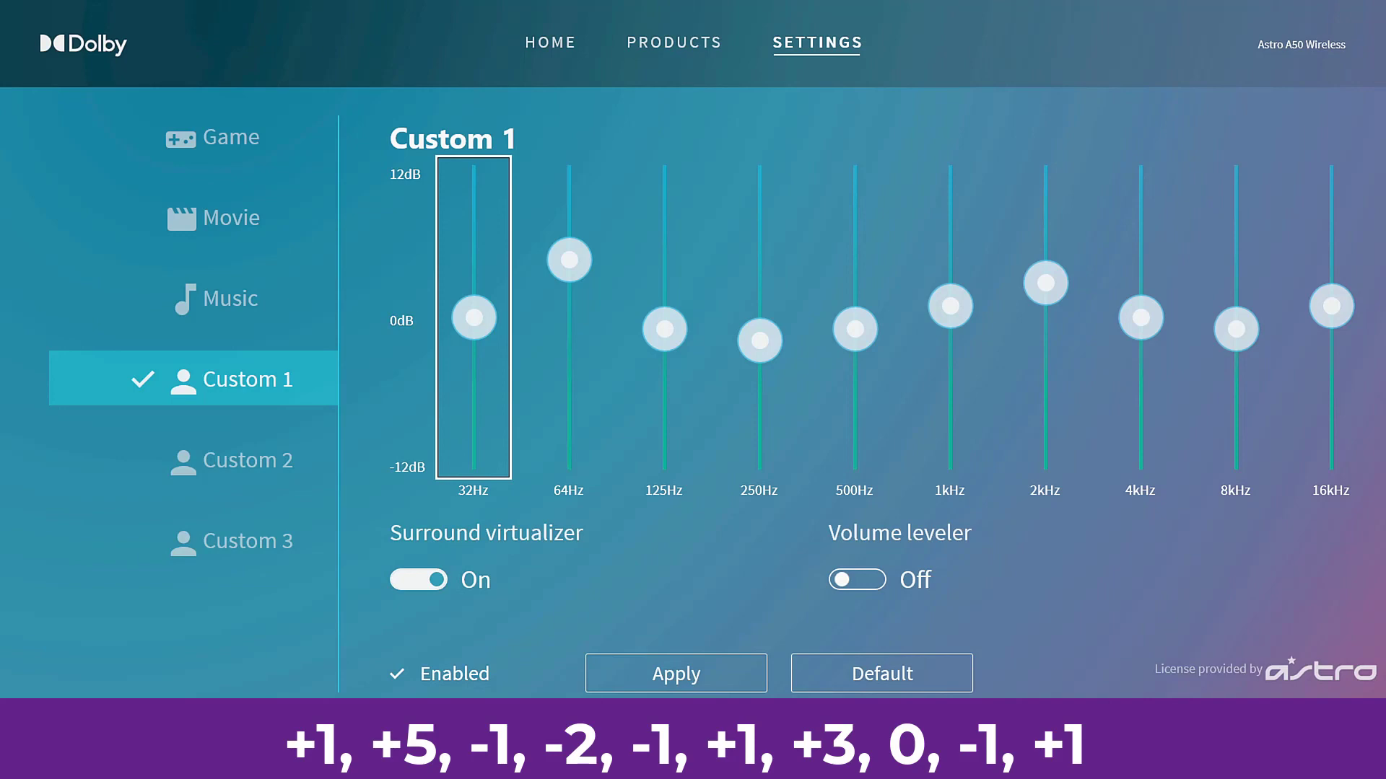
key("Up")
key("Up")
key("Up")
key("Up")
key("Up")
key("Up")
key("Up")
key("Up")
key("Up")
key("Up")
key("Up")
key("Up")
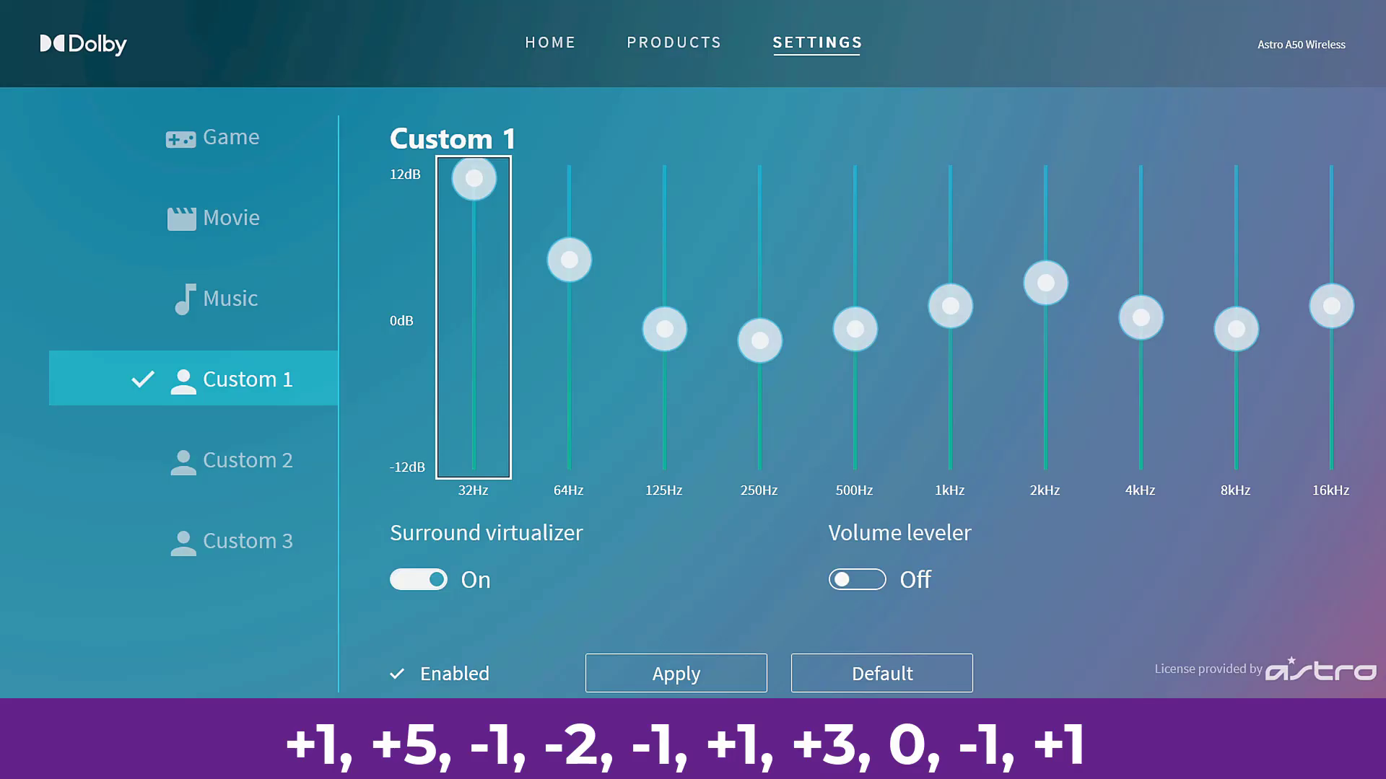
key("Down")
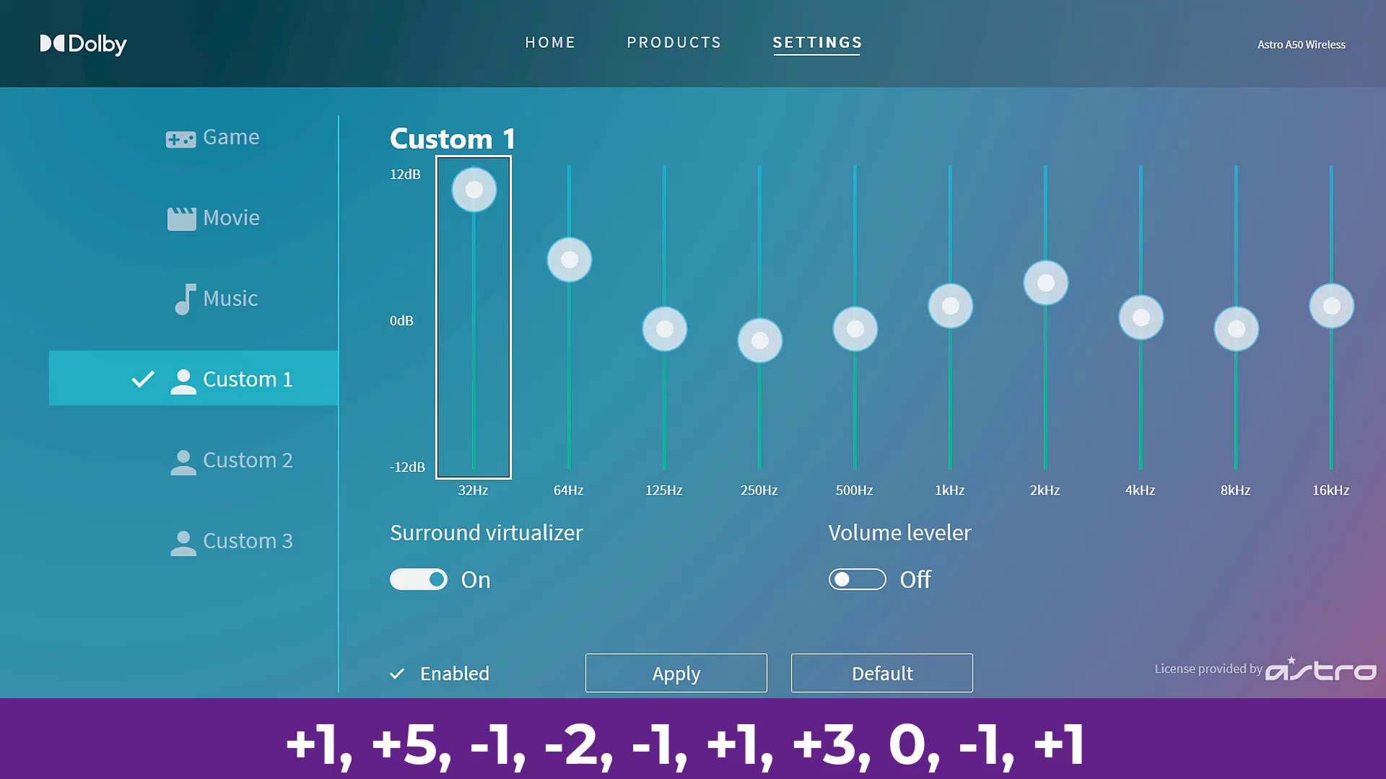
key("Down")
key("Down")
key("Down")
key("Down")
key("Down")
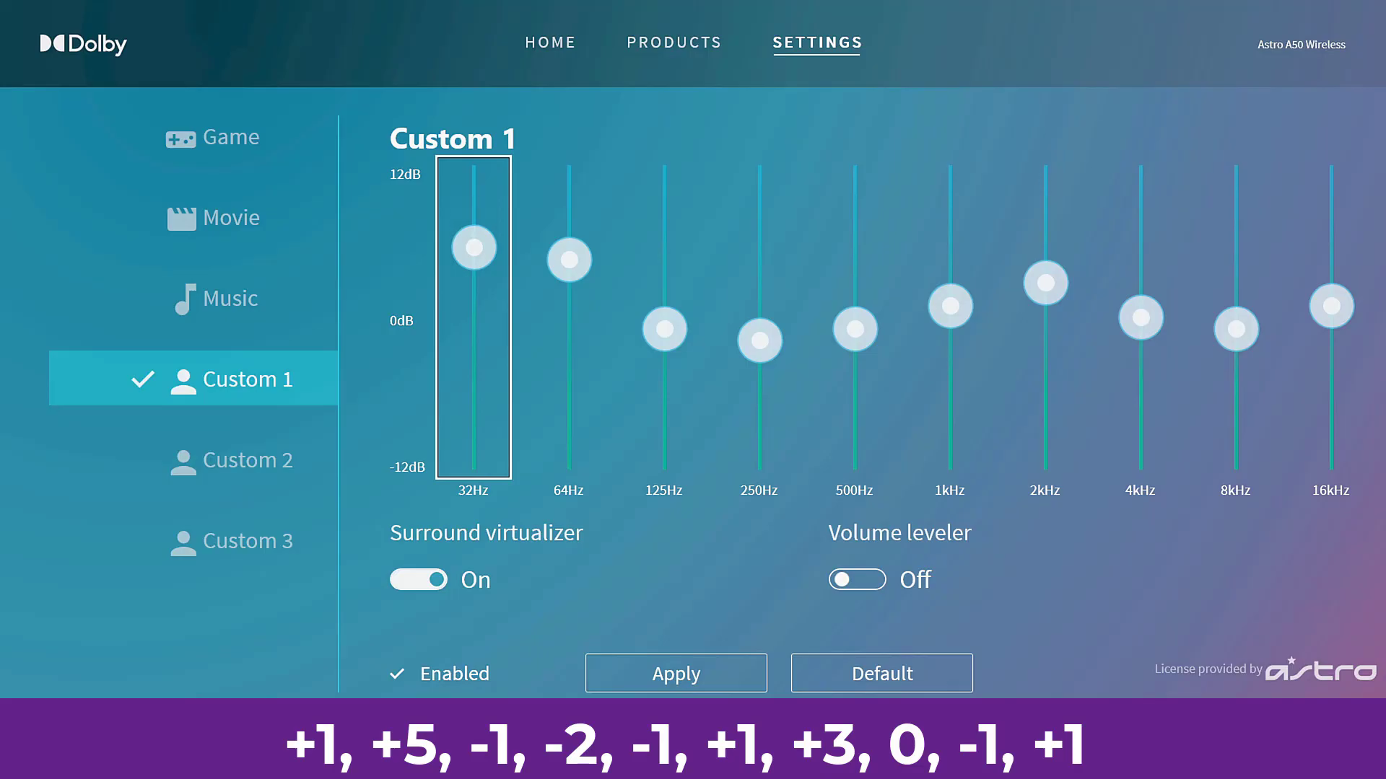
key("Down")
key("Down")
key("Down")
key("Down")
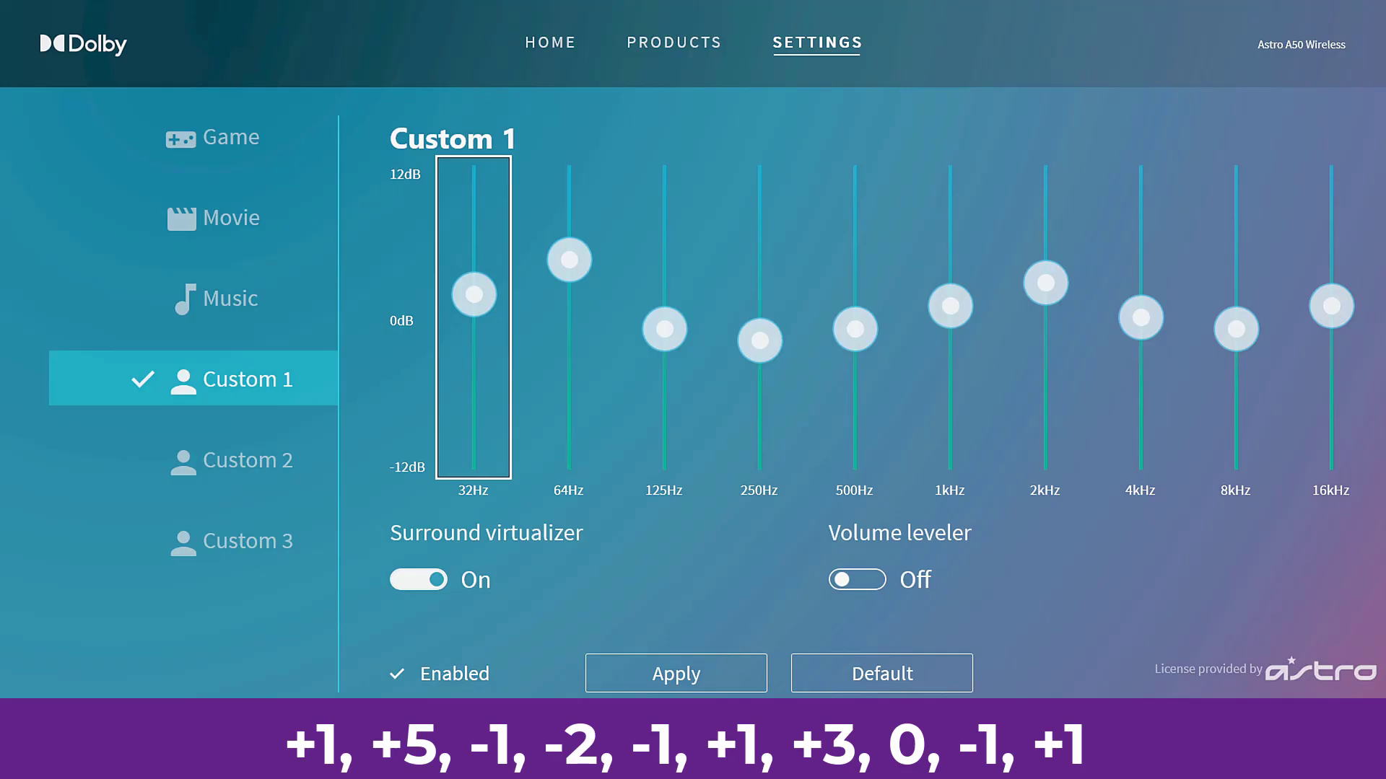
key("Down")
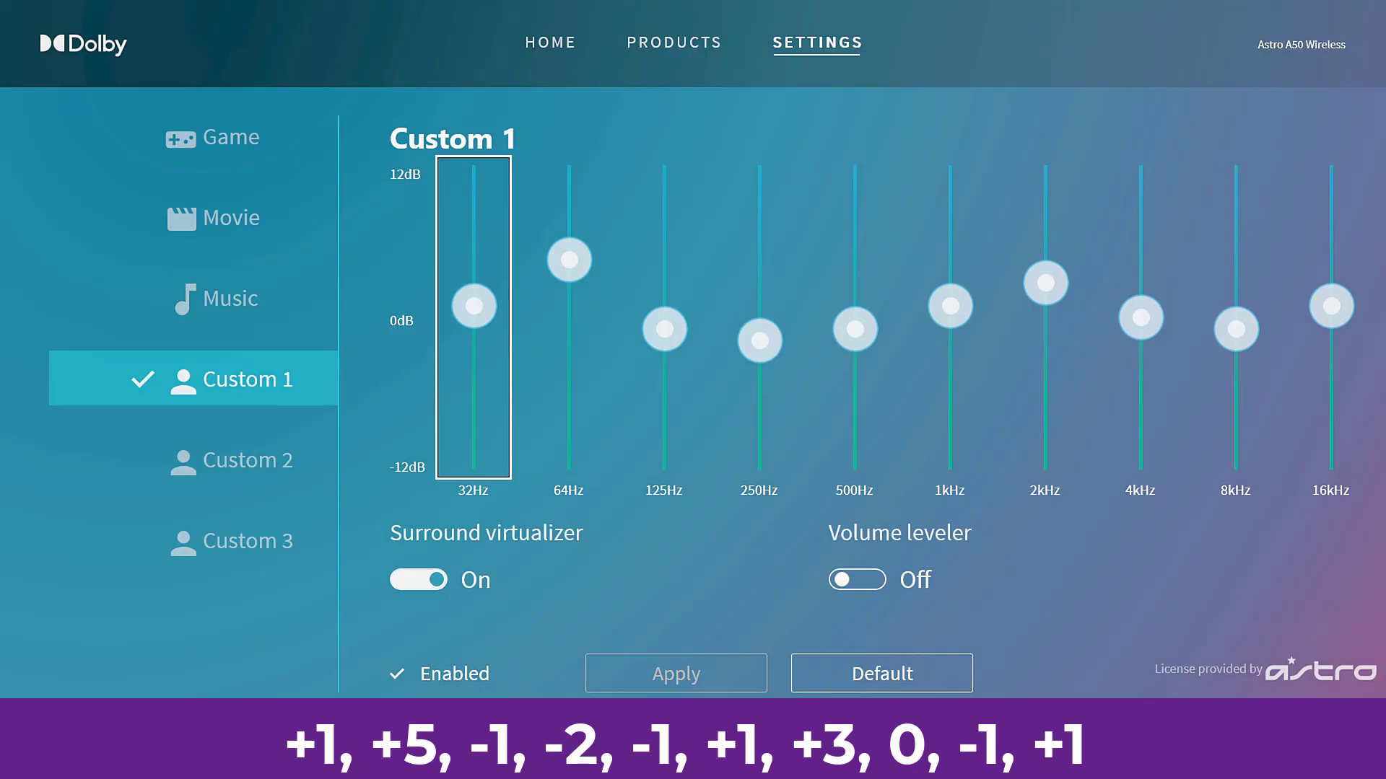
- Push the 64Hz band to +12 dB, then lower it step by step to about +5 dB
left_click(569, 260)
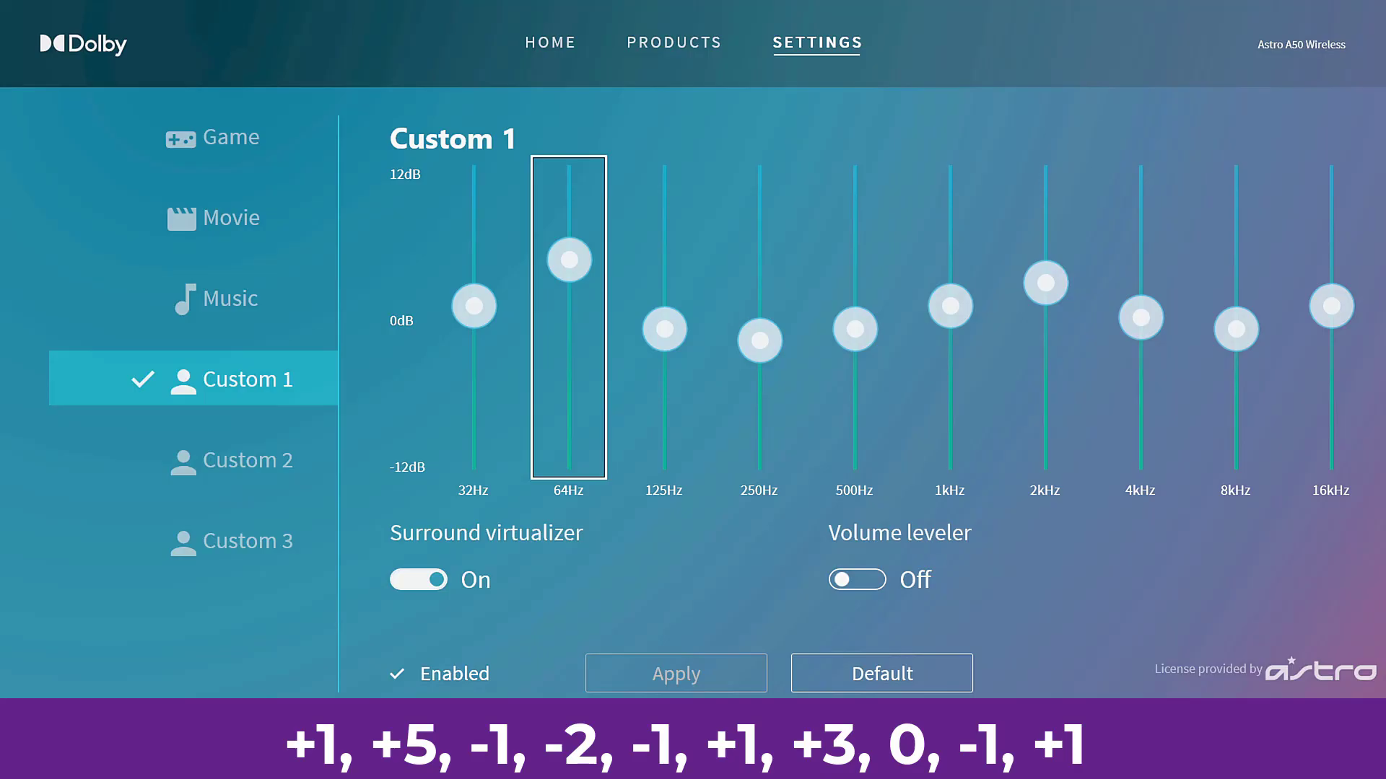
key("Up")
key("Up")
key("Up")
key("Up")
key("Up")
key("Up")
key("Up")
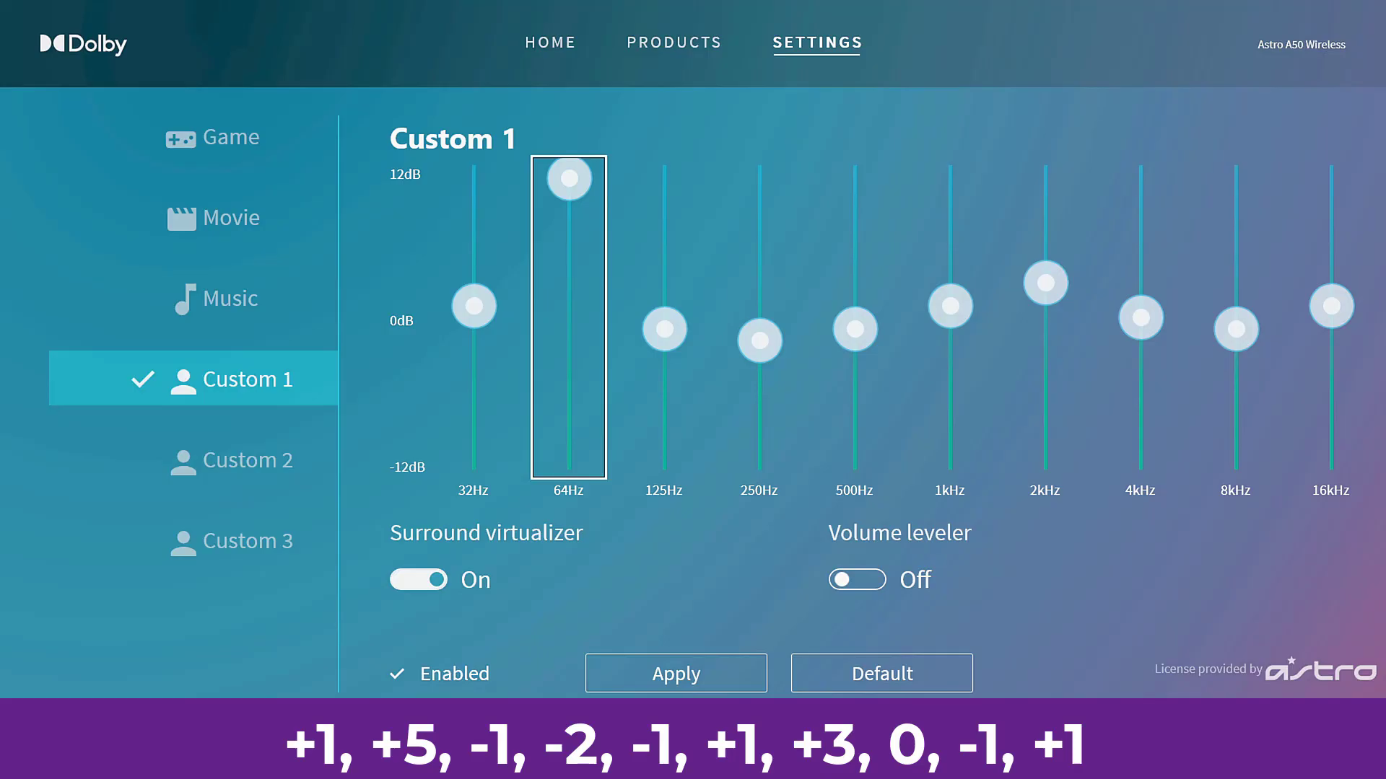
key("Down")
key("Down")
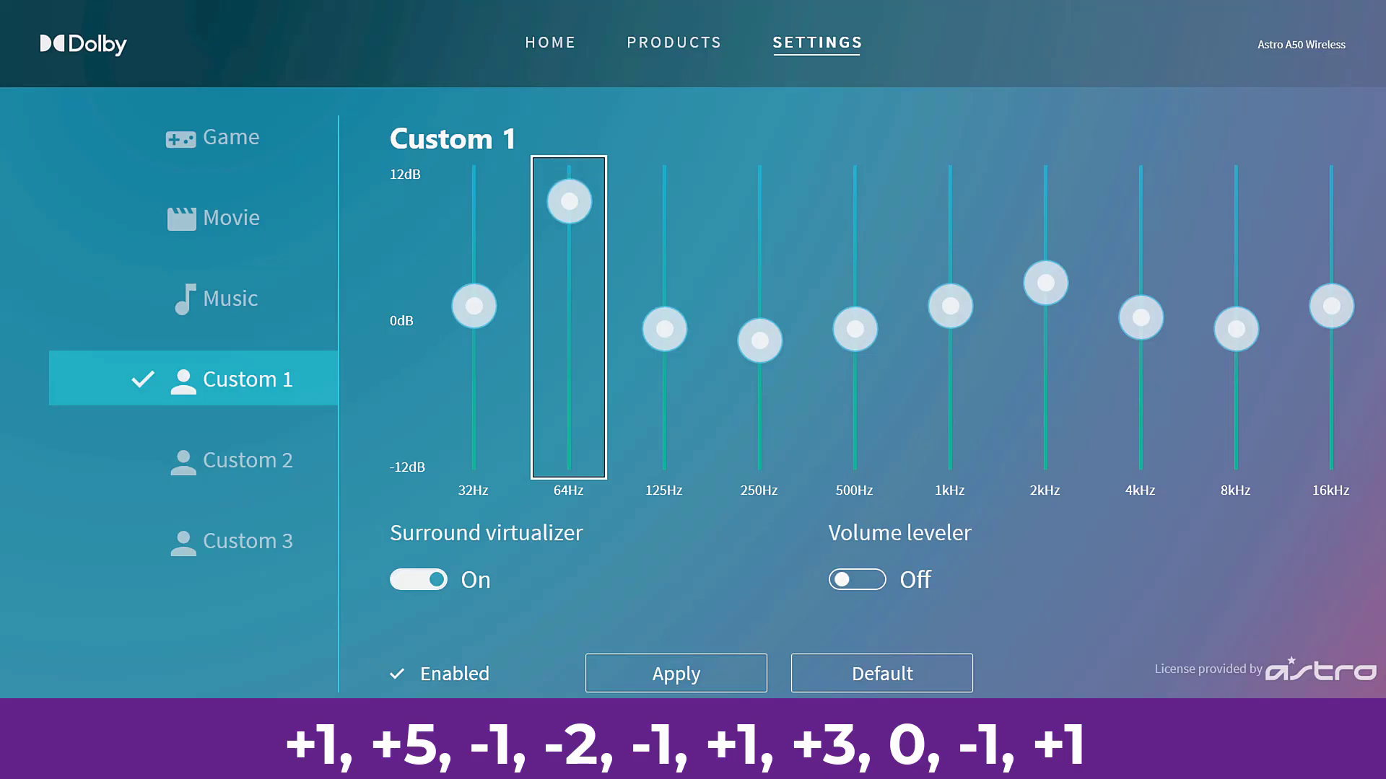
key("Down")
key("Down")
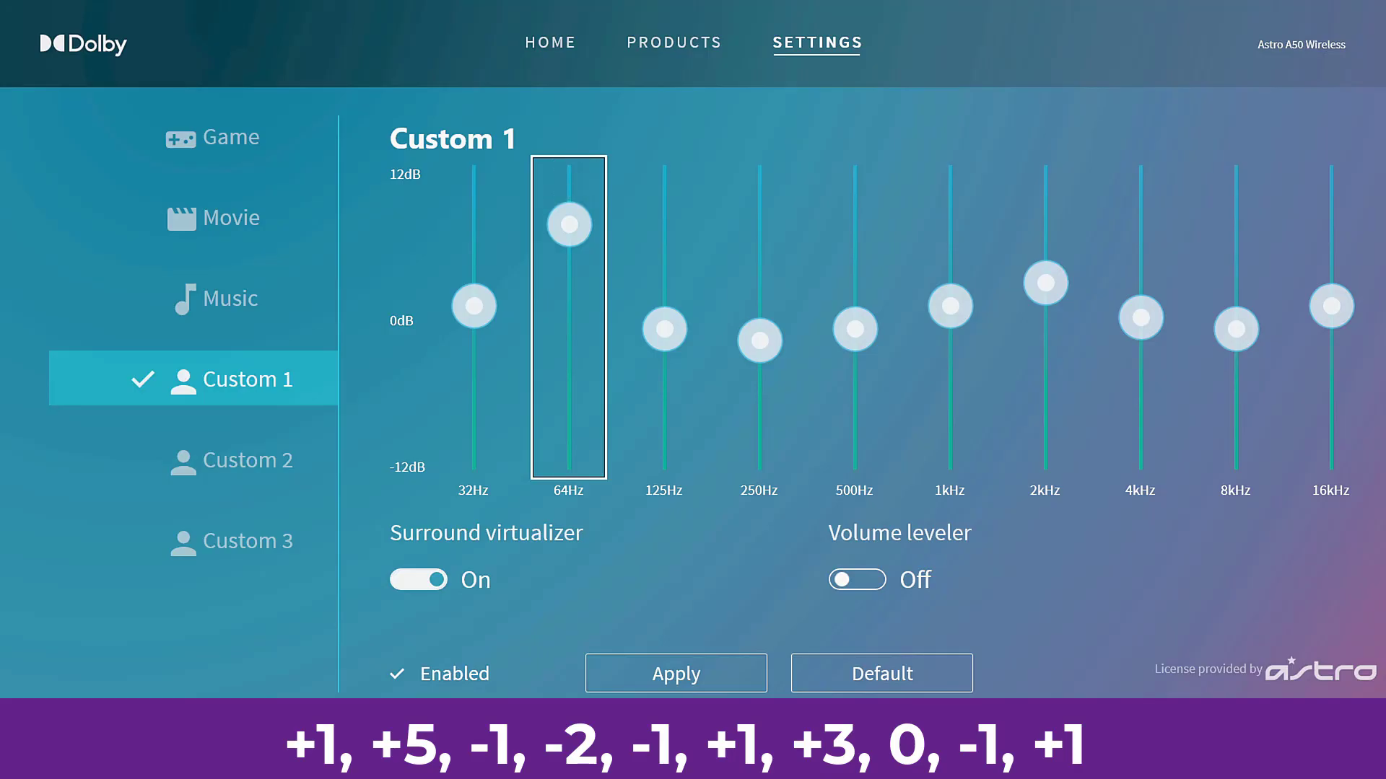
key("Down")
key("Down")
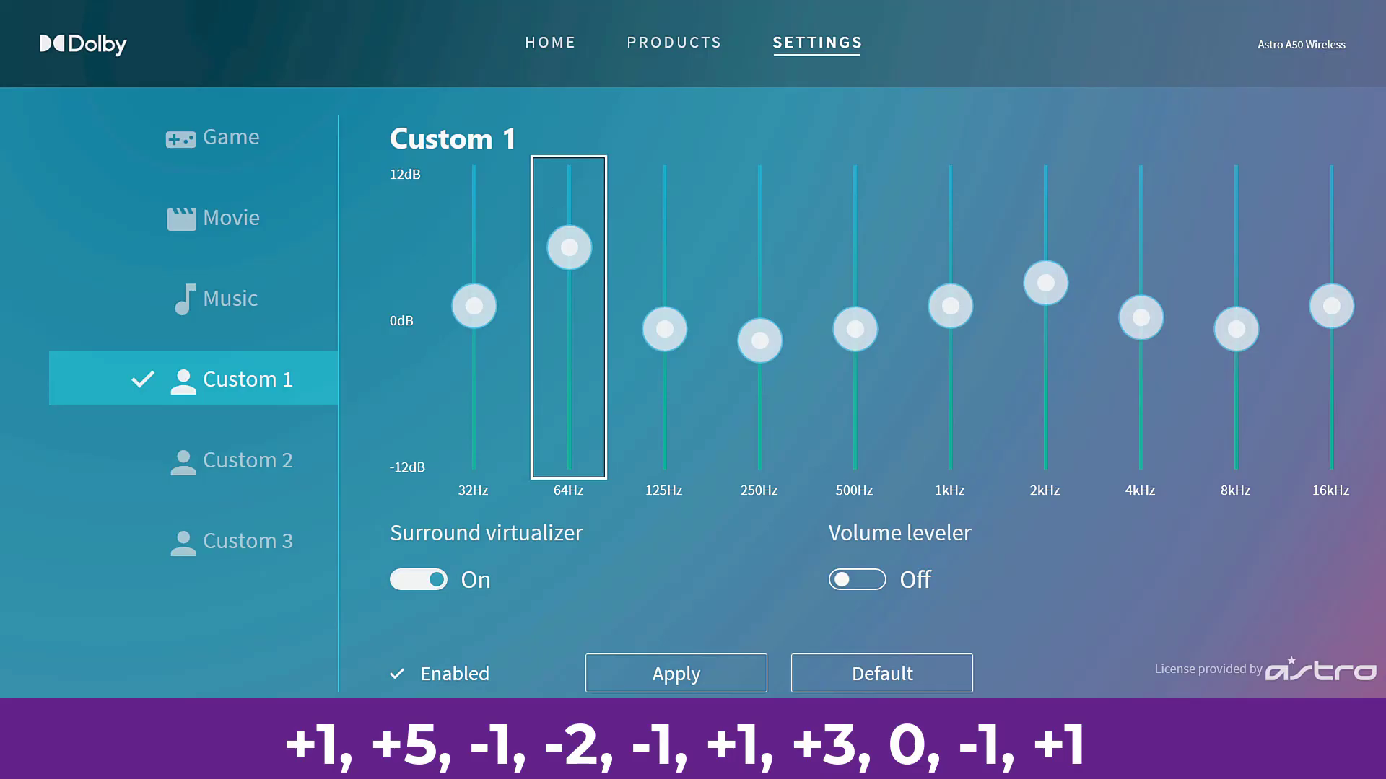
key("Down")
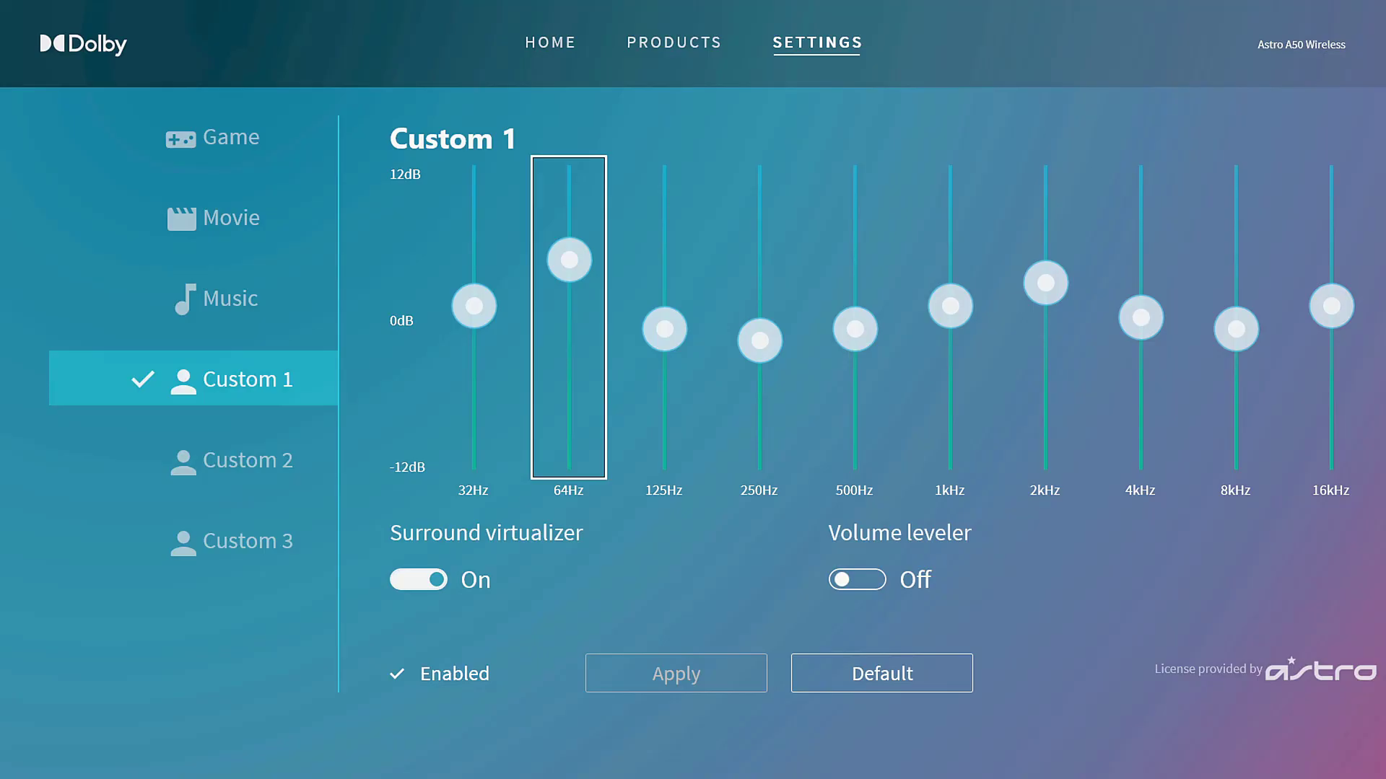
- Leave the Custom 1 equalizer and switch to the flat Custom 2 profile
key("Down")
key("Down")
key("Up")
key("Up")
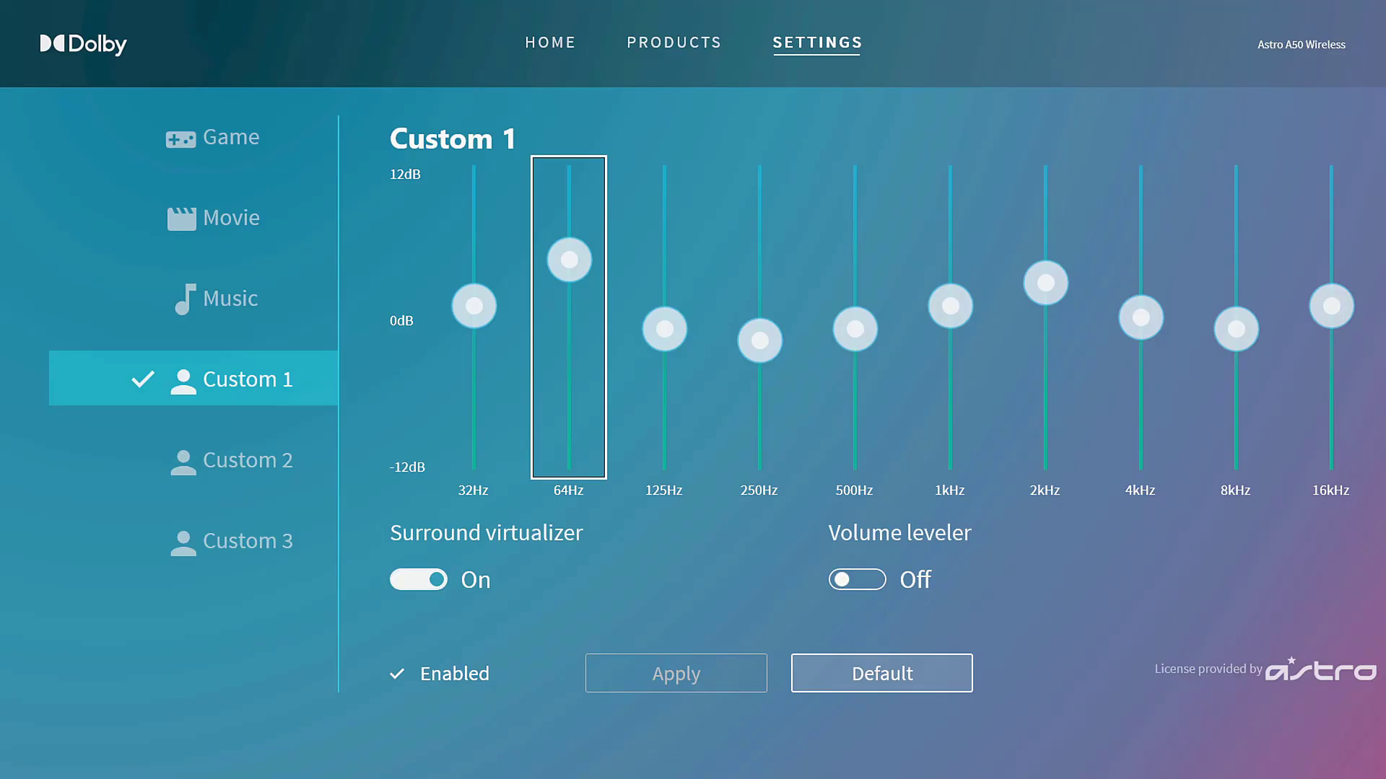
left_click(193, 460)
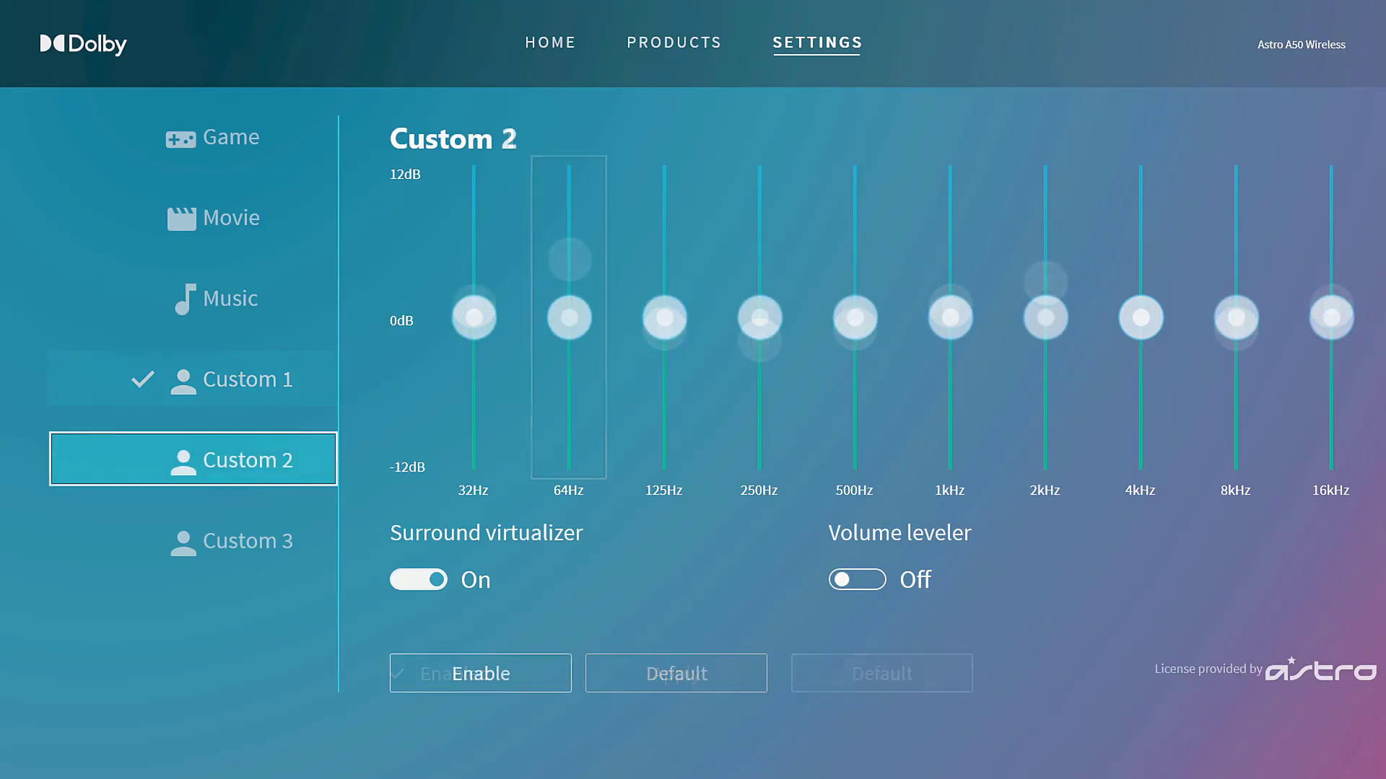